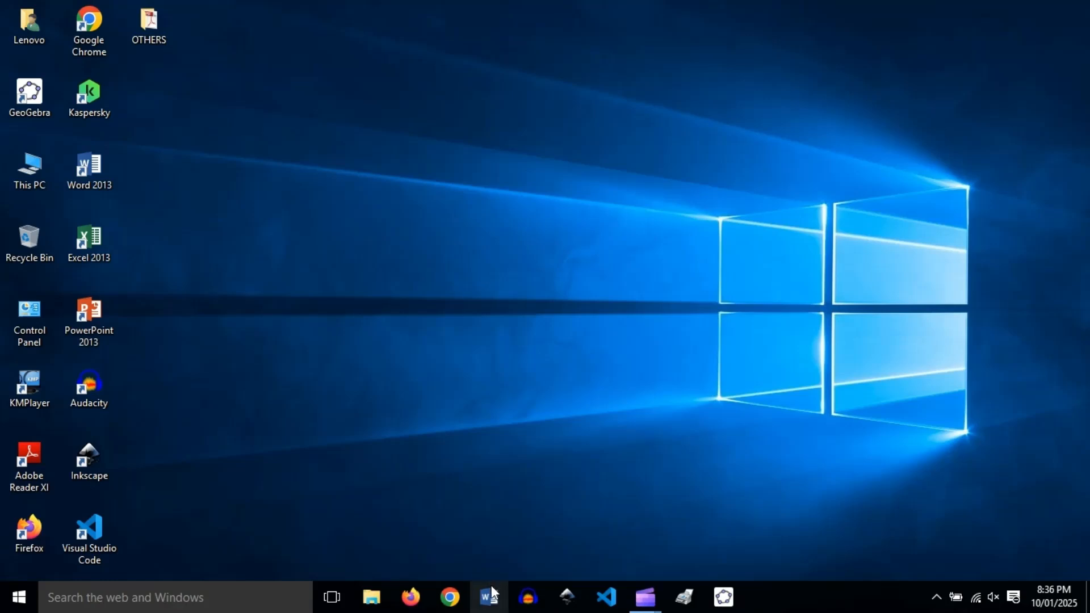
Step: Launch Word and create a blank document
{"action": "left_click", "coordinate": [492, 593]}
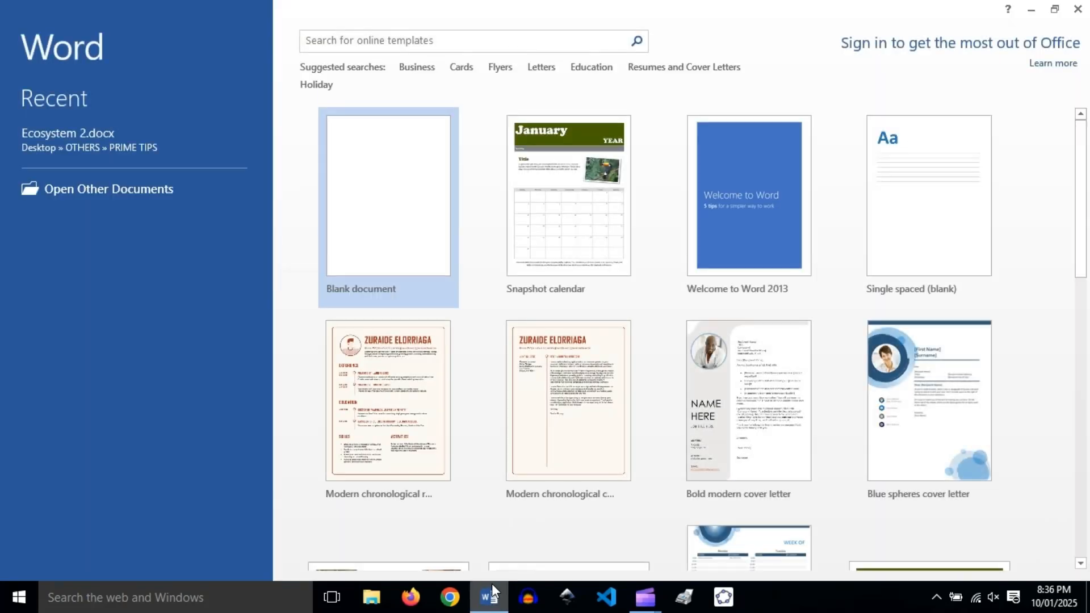
{"action": "left_click", "coordinate": [395, 219]}
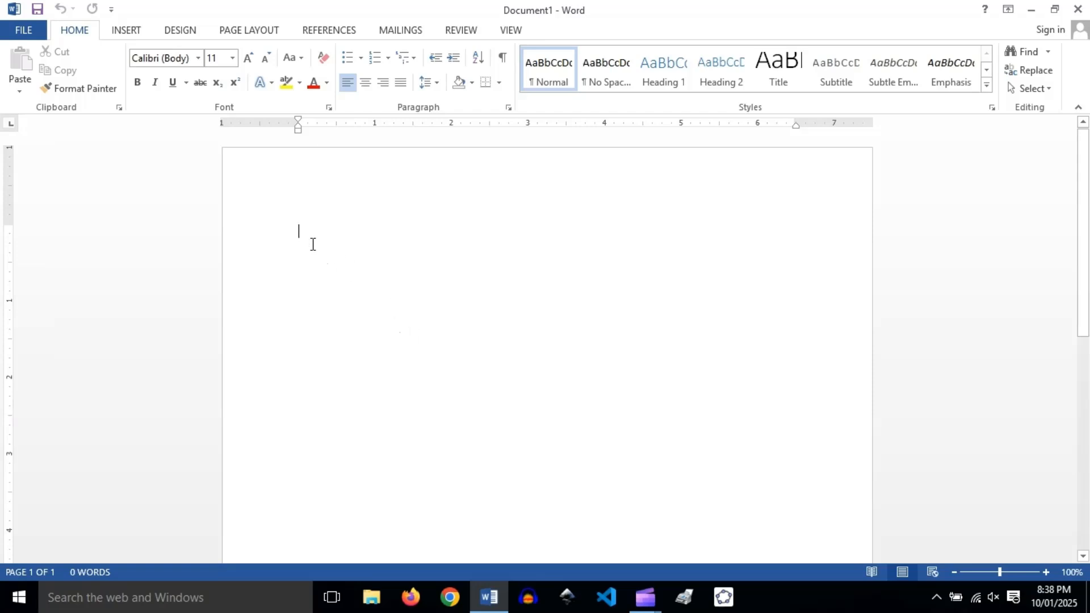
Step: Enter "AS" on the first line of the page and erase both letters
{"action": "type", "text": "A"}
{"action": "type", "text": "S"}
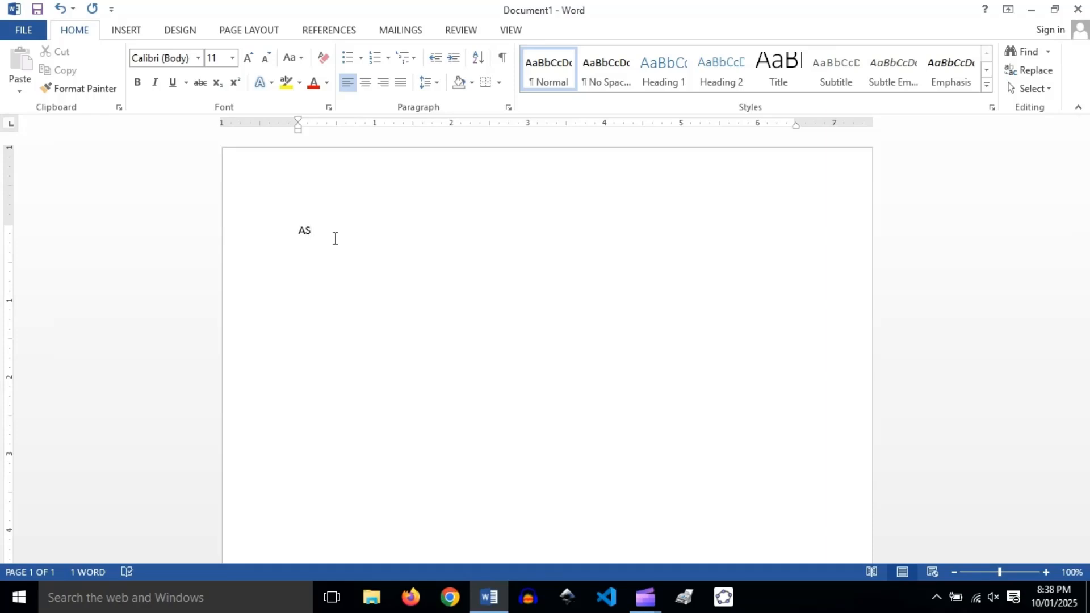
{"action": "key", "text": "BackSpace"}
{"action": "key", "text": "BackSpace"}
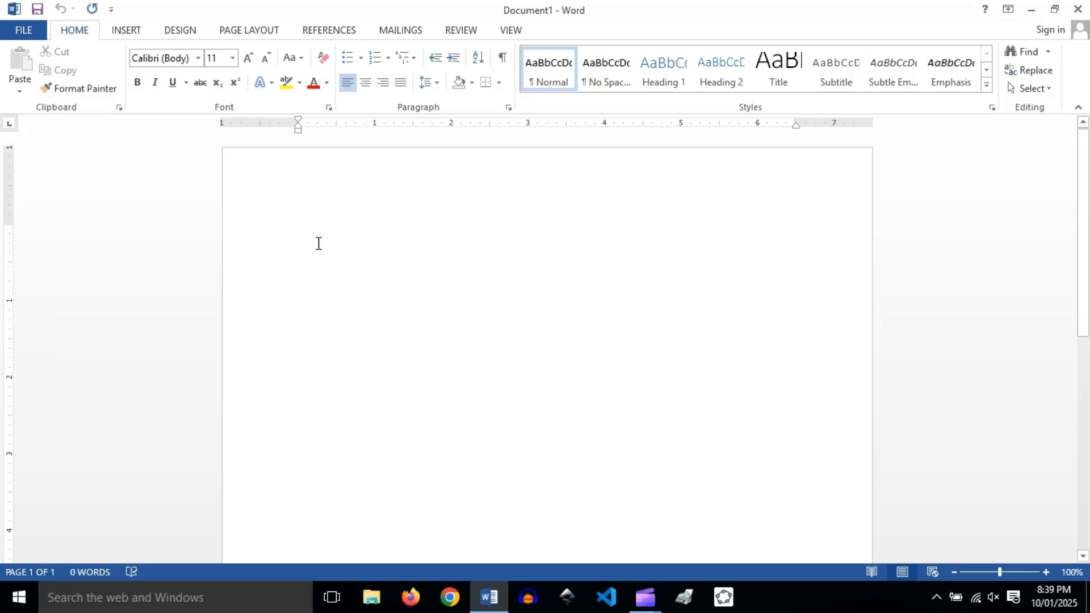
Step: Fill more than two lines with the letter q until the text wraps, and undo all of it
{"action": "type", "text": "q"}
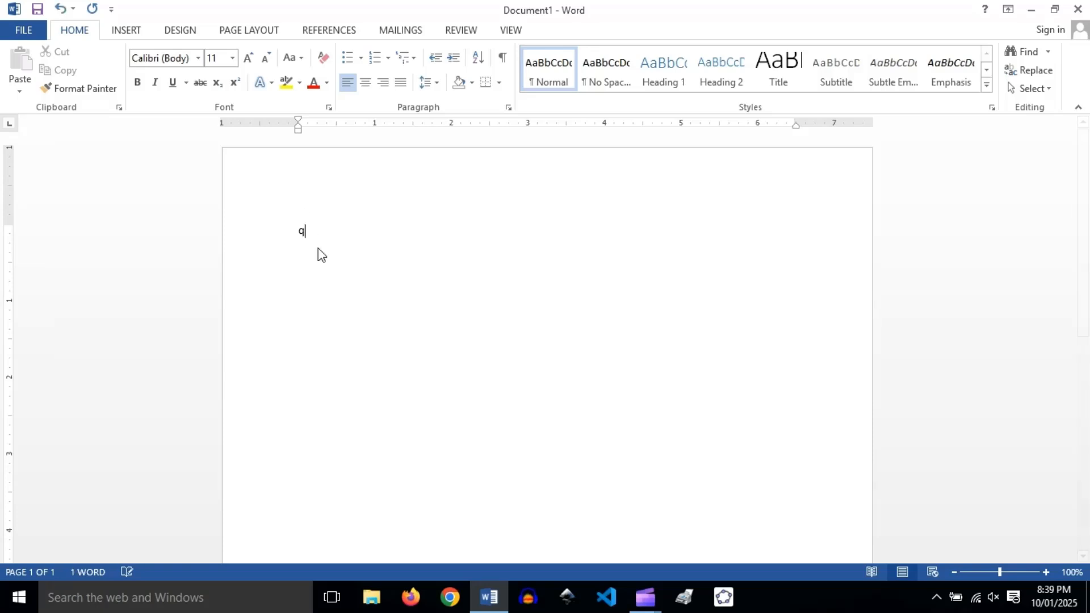
{"action": "type", "text": "qqqqqqqqqqqqqqqqqqqqqqqqqqqqqqqqqqqqqqqqqqqqqqqqqqqqqqqqqqqqqqqqqqqq"}
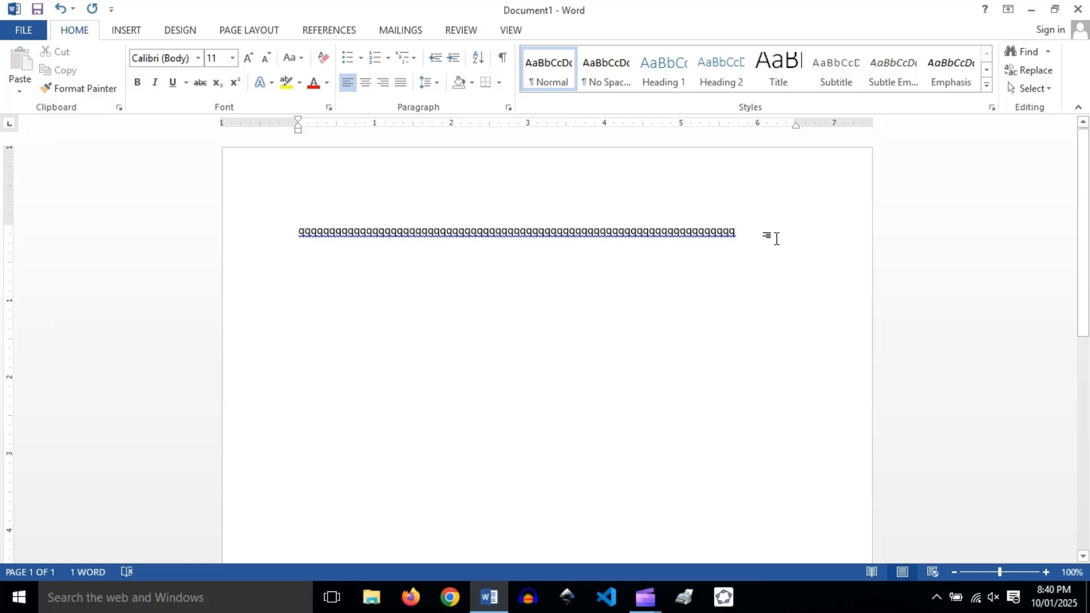
{"action": "type", "text": "qqqqqqqqqqqqqqqqqqqqqqqqqqqqqqqqqqqqqqqqqqqqqqqqqqqqqqqqqqqqqqqqqqqqqqqqqqqqqqq"}
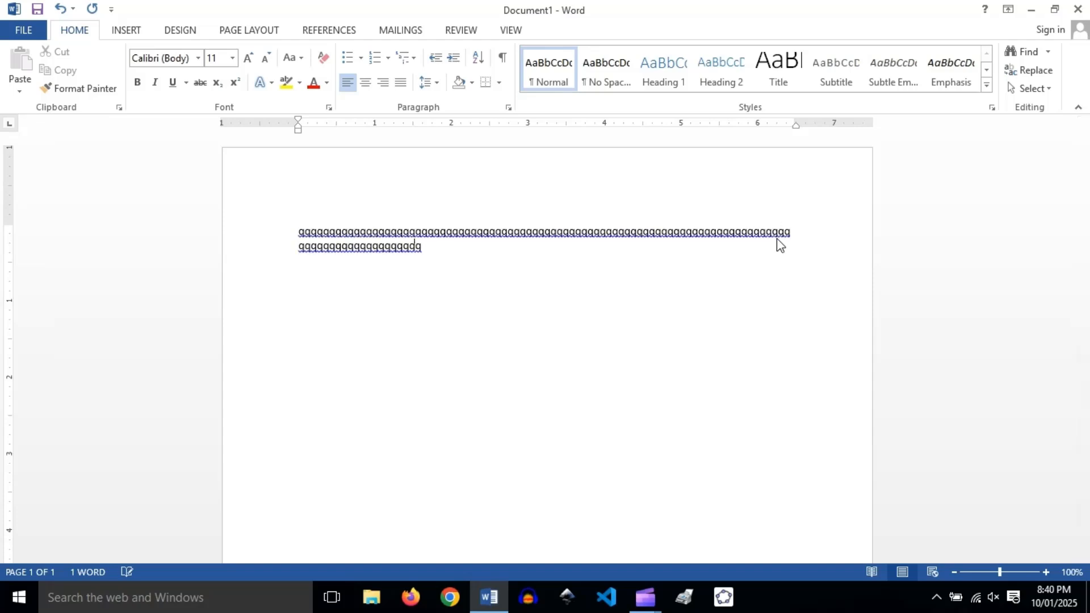
{"action": "type", "text": "qqqqqqqqqqqqqqqqqqqqqqqqqqqqqqqqqqqqqqqqqqqqqq"}
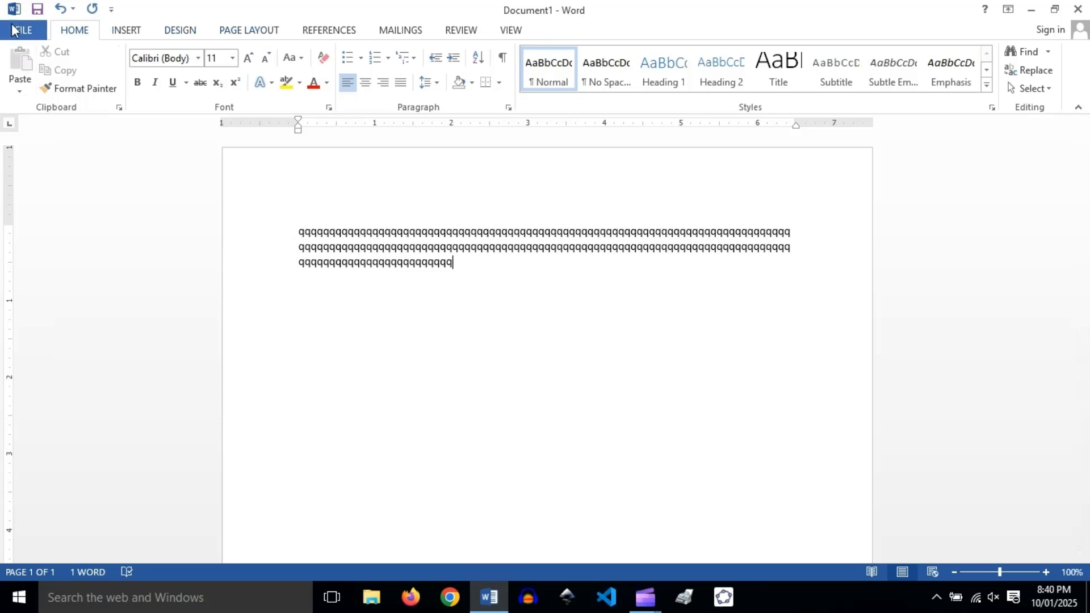
{"action": "left_click", "coordinate": [60, 9]}
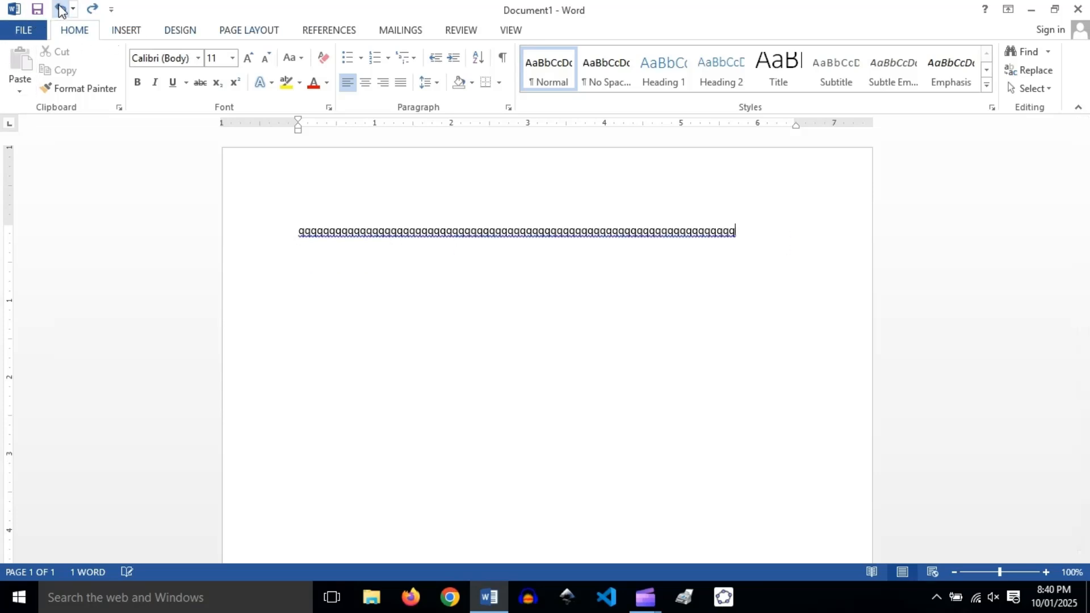
{"action": "left_click", "coordinate": [60, 9]}
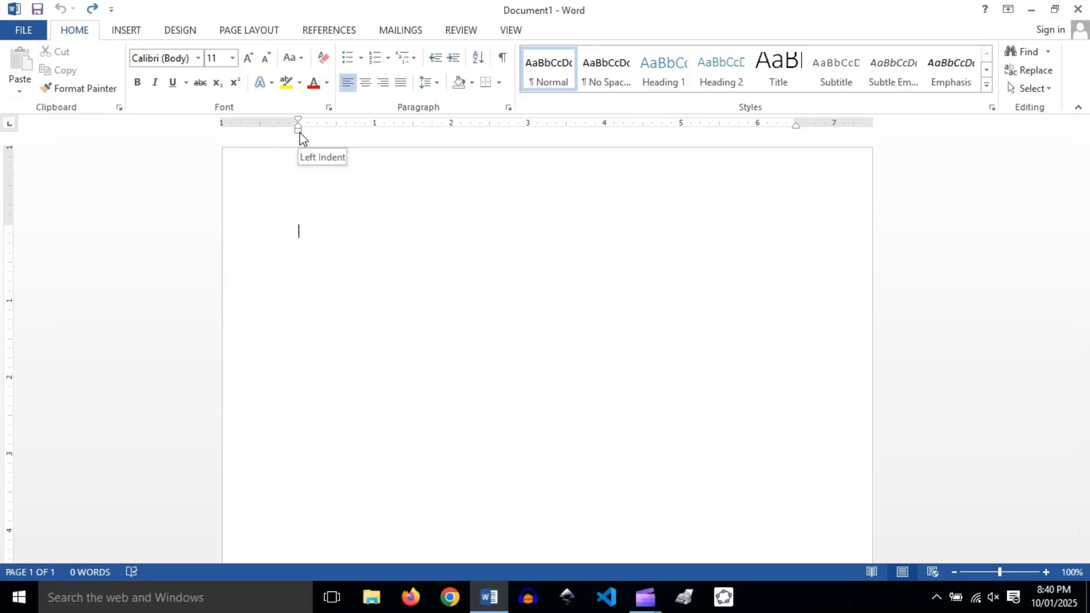
Step: Move the left and right indents each about 0.4 inch outward and fill more than two lines with the letter q
{"action": "left_click_drag", "start_coordinate": [300, 134], "coordinate": [266, 134]}
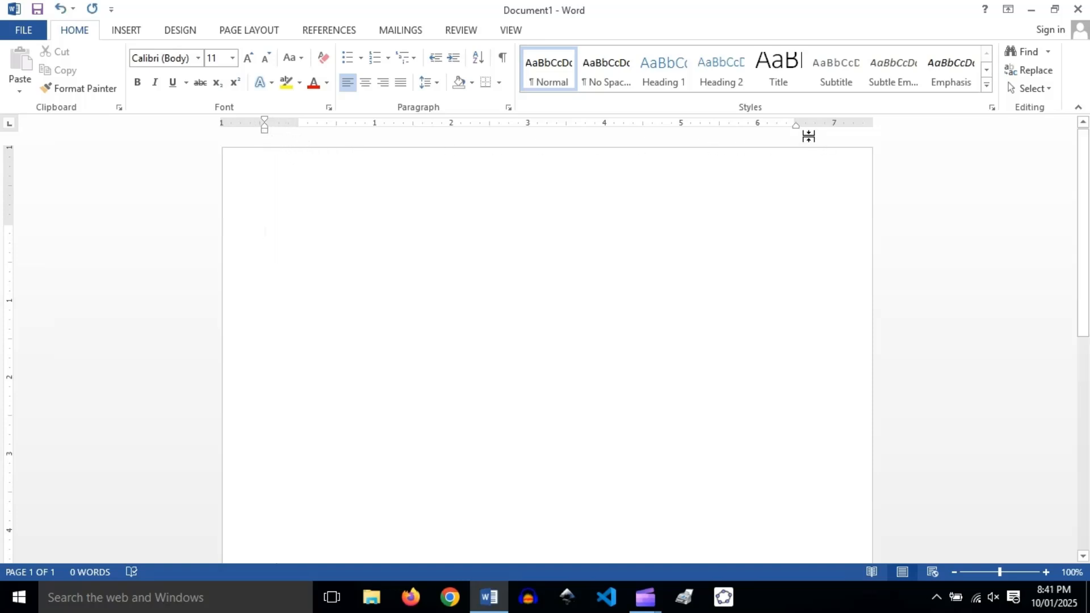
{"action": "left_click_drag", "start_coordinate": [796, 128], "coordinate": [824, 132]}
{"action": "type", "text": "qqqqqqqqqqqqqqqqqqqqqqqqqqqqqqqqqqqqqqqq"}
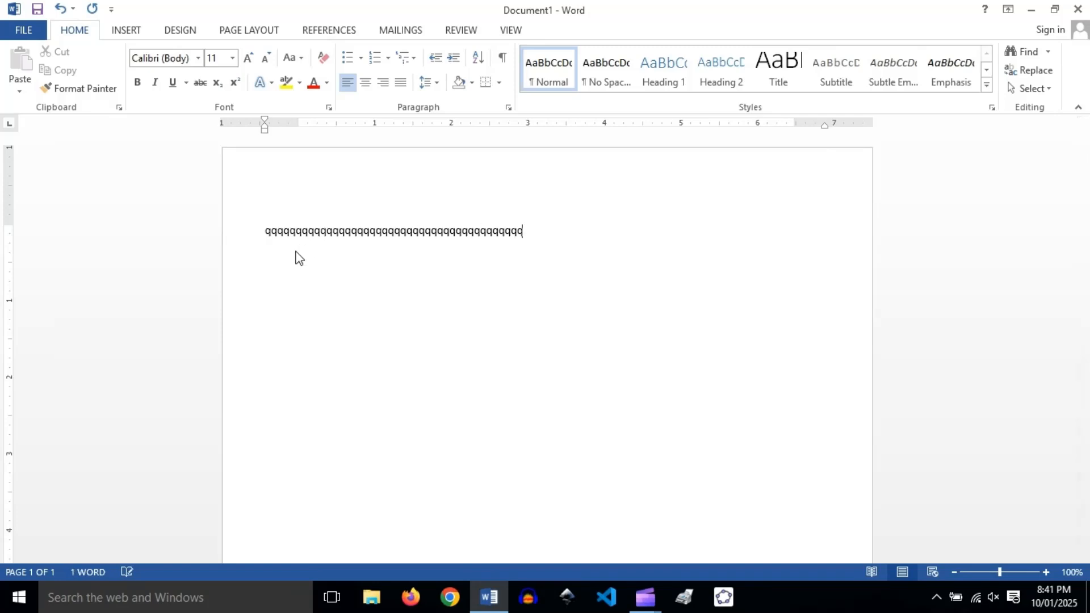
{"action": "type", "text": "qqqqqqqqqqqqqqqqqqqqqqqqqqqqqqqqqqqqqqqqqqqqqqqqqqqqqqqqqqqqqqqqqqqqqqqqqqqqqqqqqqqqqqqqqqqqqqqqqqqqqqqqqqqqqqqqqqq"}
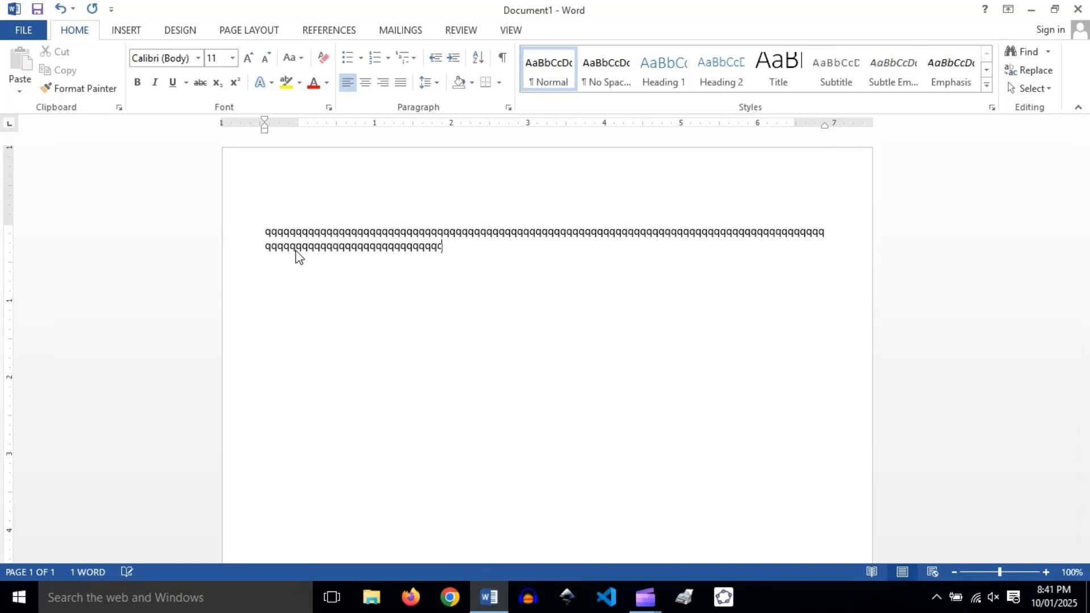
{"action": "type", "text": "qqqqqqqqqqqqqqqqqqqqqqqqqqq"}
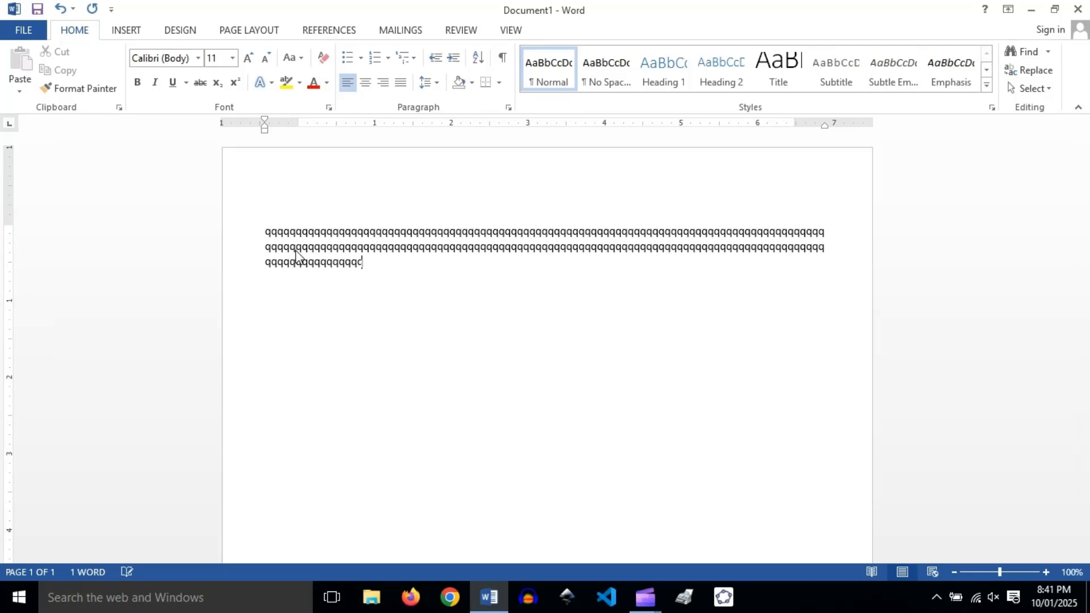
{"action": "type", "text": "qqqqqqqqqqqqqqqqqqqqqqqqqqqqq"}
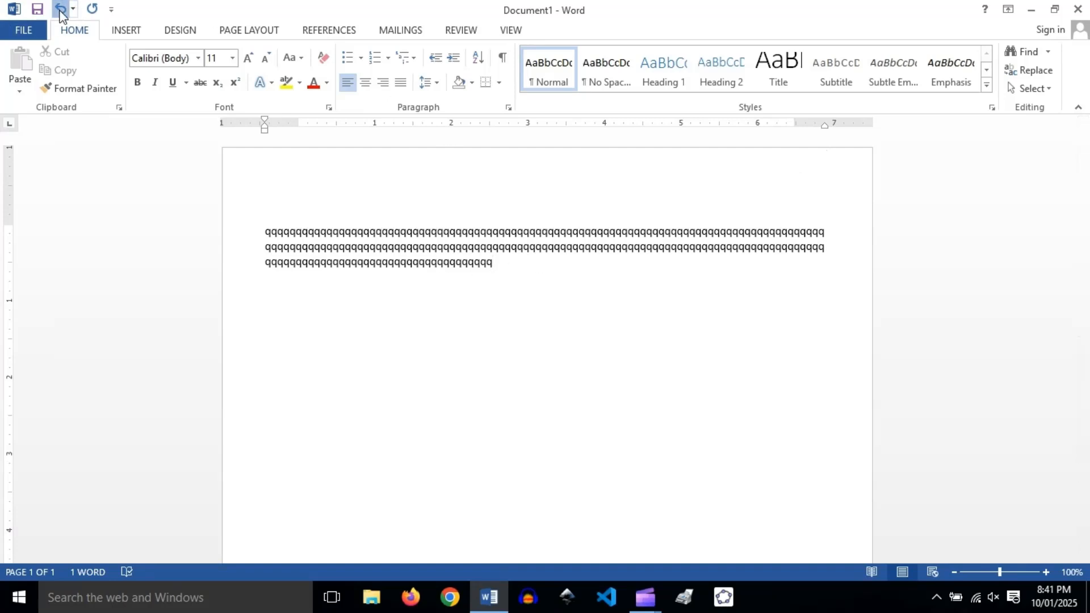
Step: Undo the run of q text, and reset the left indent to 0 and the right indent to 6.5 inches
{"action": "left_click", "coordinate": [60, 9]}
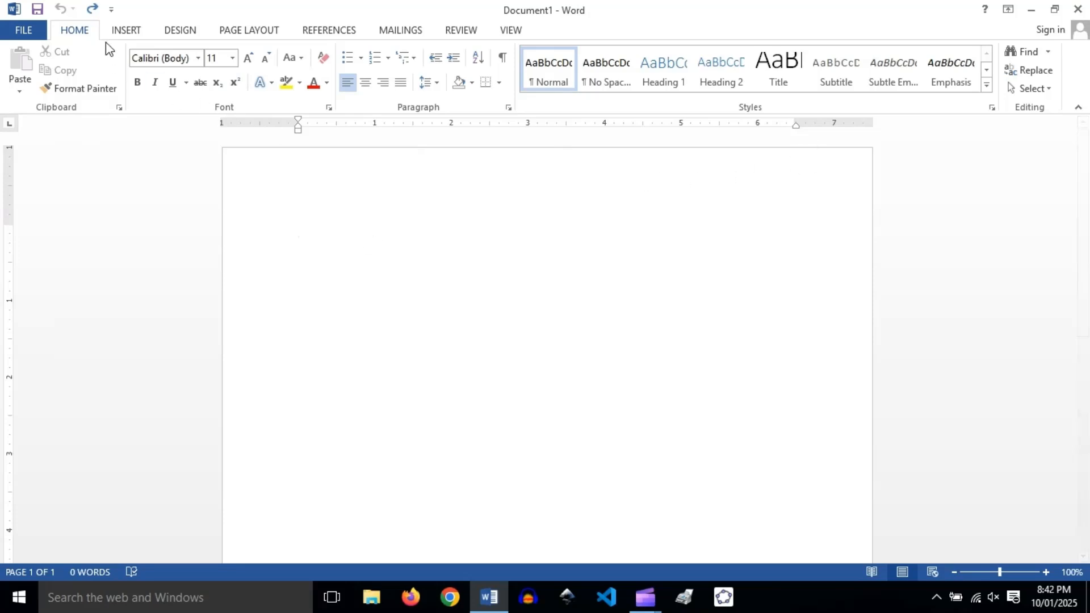
{"action": "left_click", "coordinate": [92, 9]}
{"action": "left_click", "coordinate": [92, 10]}
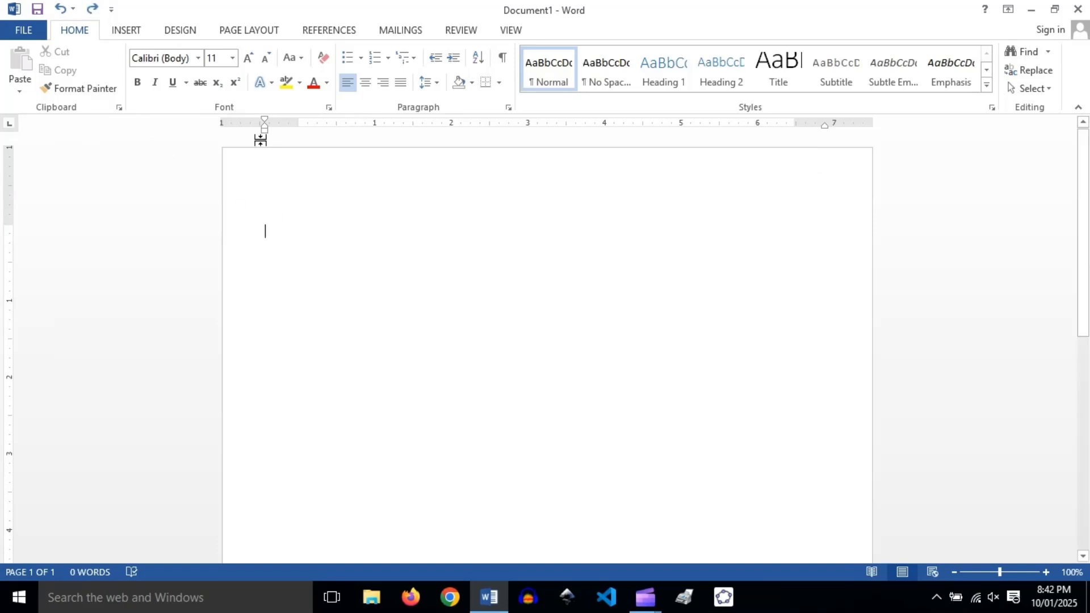
{"action": "left_click_drag", "start_coordinate": [267, 132], "coordinate": [298, 135]}
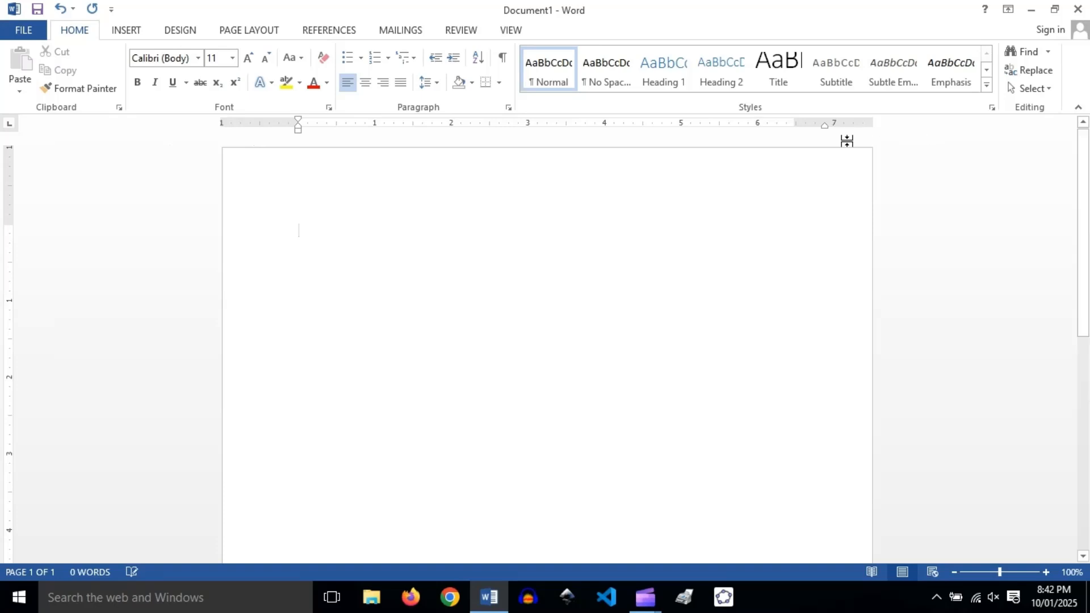
{"action": "left_click_drag", "start_coordinate": [823, 127], "coordinate": [796, 132]}
Step: Enter three separate paragraphs filled with repeated letters: q in the first, w in the second and e in the third
{"action": "type", "text": "qqqqqqqqqqqqqqqqqqqqqqqqqqqqqqqqq"}
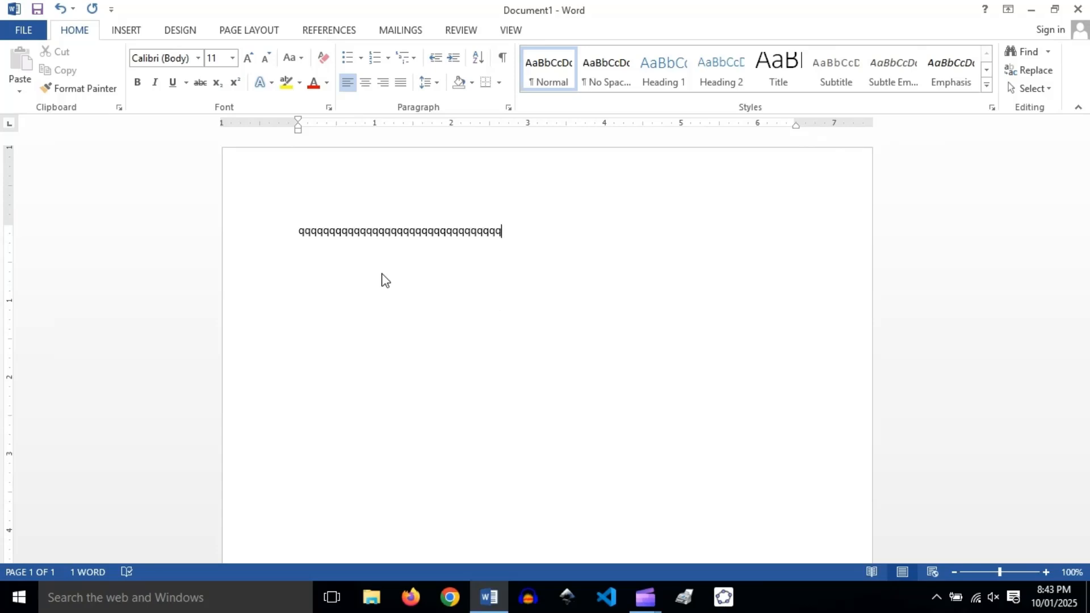
{"action": "key", "text": "Return"}
{"action": "type", "text": "wwwwwwwwwwwwwwwwwwwwwwwwwwwww"}
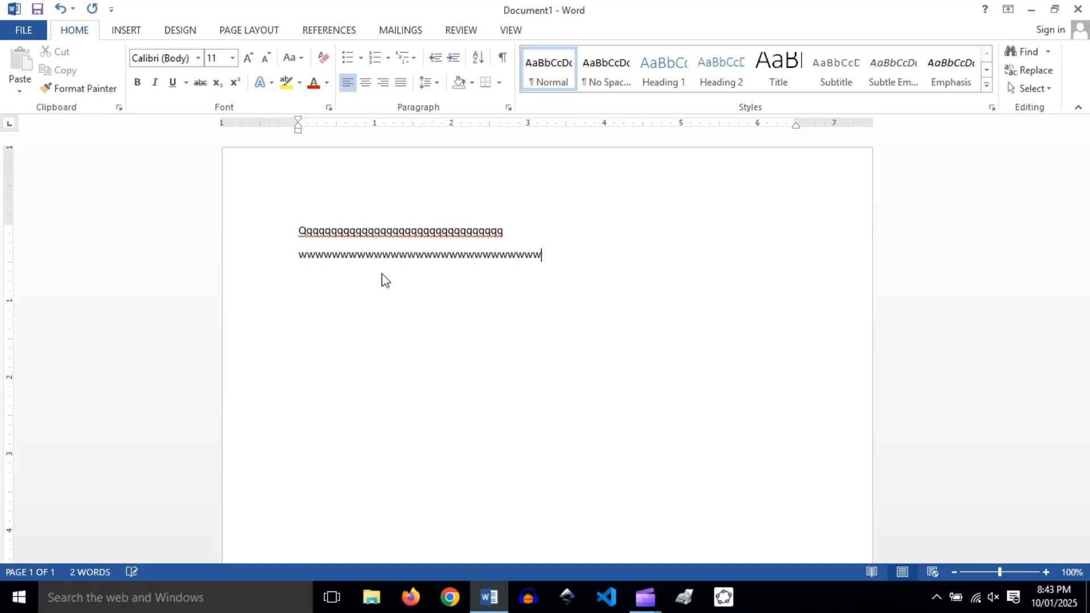
{"action": "key", "text": "Return"}
{"action": "type", "text": "eeeeeeeeeeeeeeeeeeeeeeeeeeeeeeeeeeeeeeeeeee"}
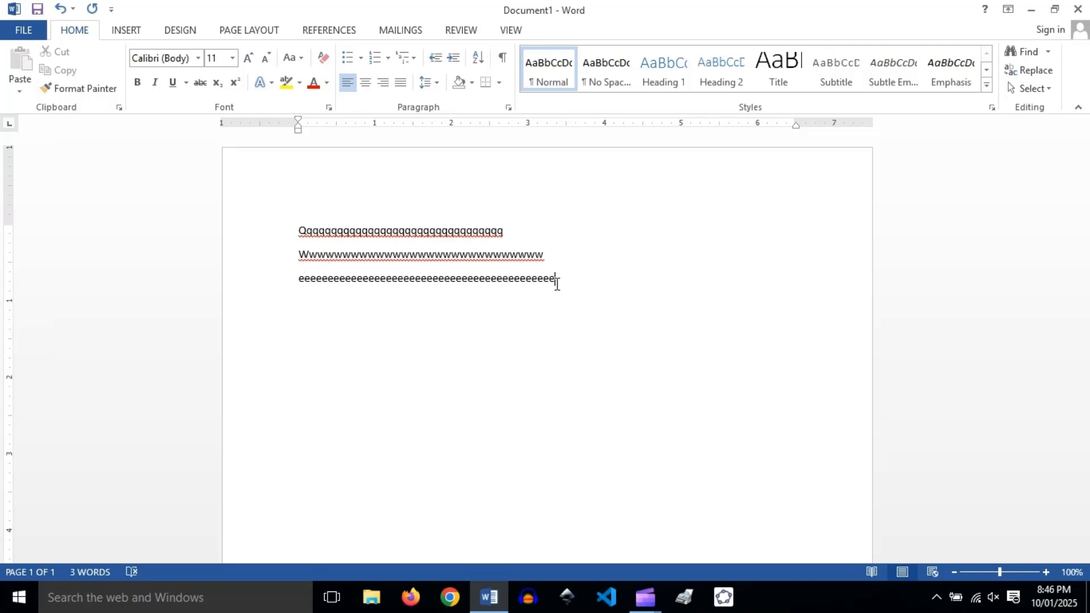
Step: Leave a blank line below the e row, set the font size to 14, and write "We are studying M S Word."
{"action": "key", "text": "Return"}
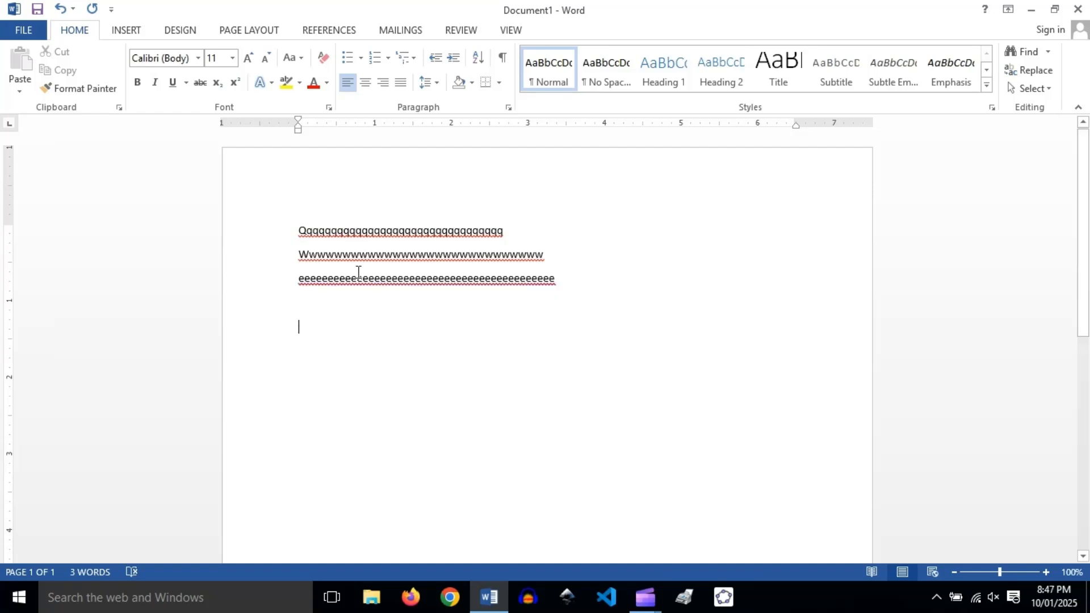
{"action": "left_click", "coordinate": [248, 60]}
{"action": "left_click", "coordinate": [248, 60]}
{"action": "type", "text": "W"}
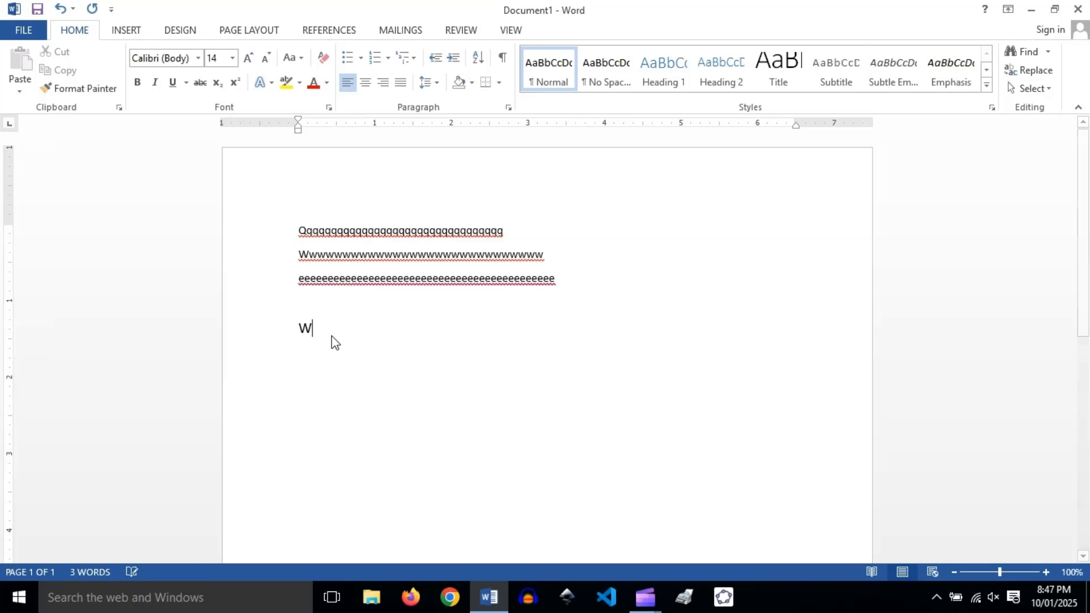
{"action": "type", "text": "e are "}
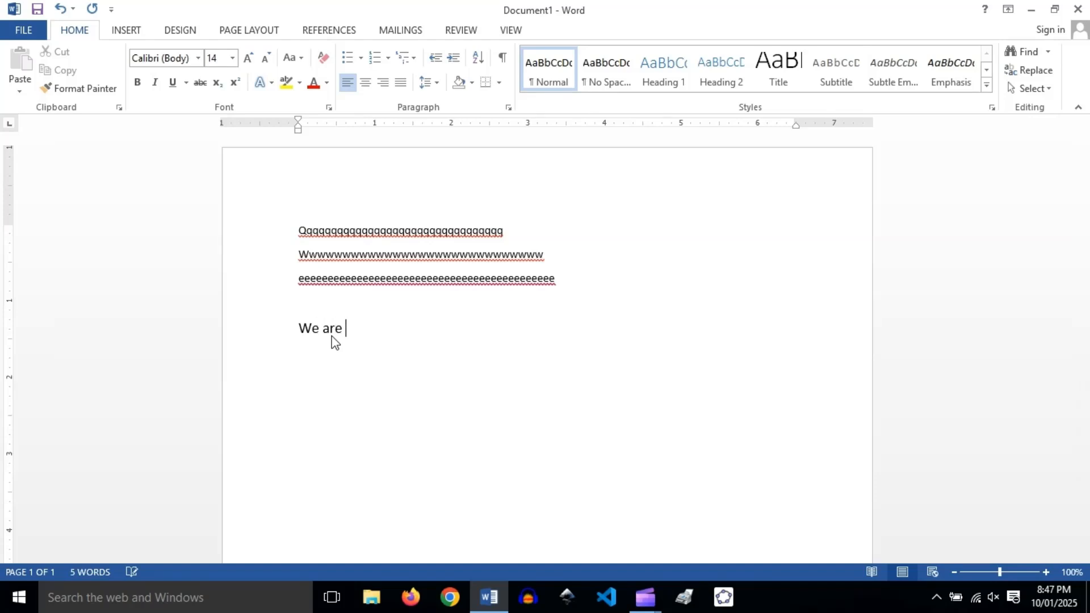
{"action": "type", "text": "studying M S W"}
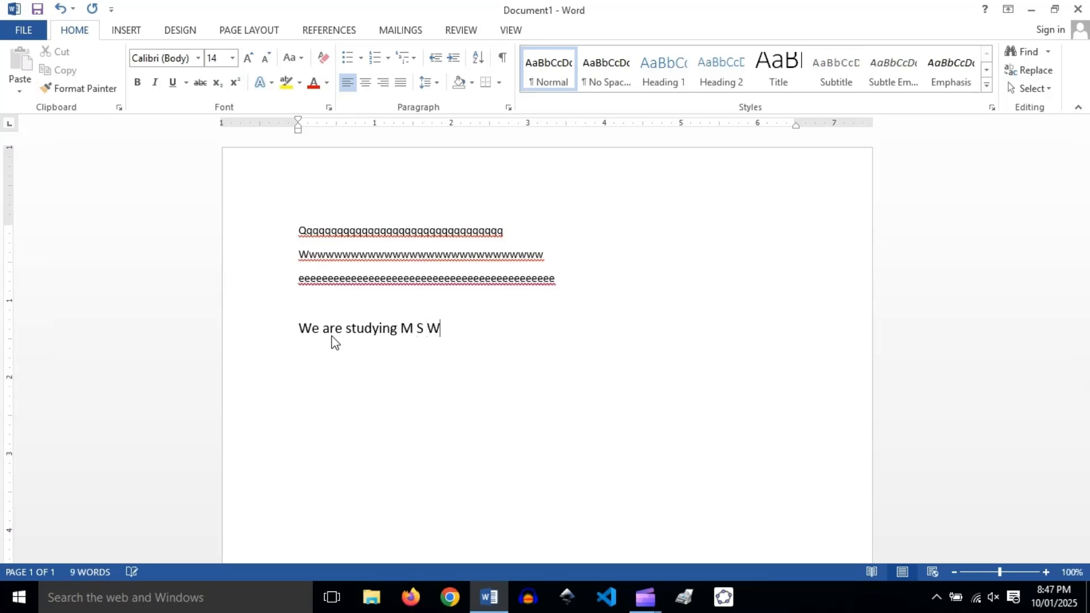
{"action": "type", "text": "ord."}
Step: Write the deliberately misspelled sentence "Me are spudying M S Wosd." on a new line
{"action": "key", "text": "Return"}
{"action": "type", "text": "Me are"}
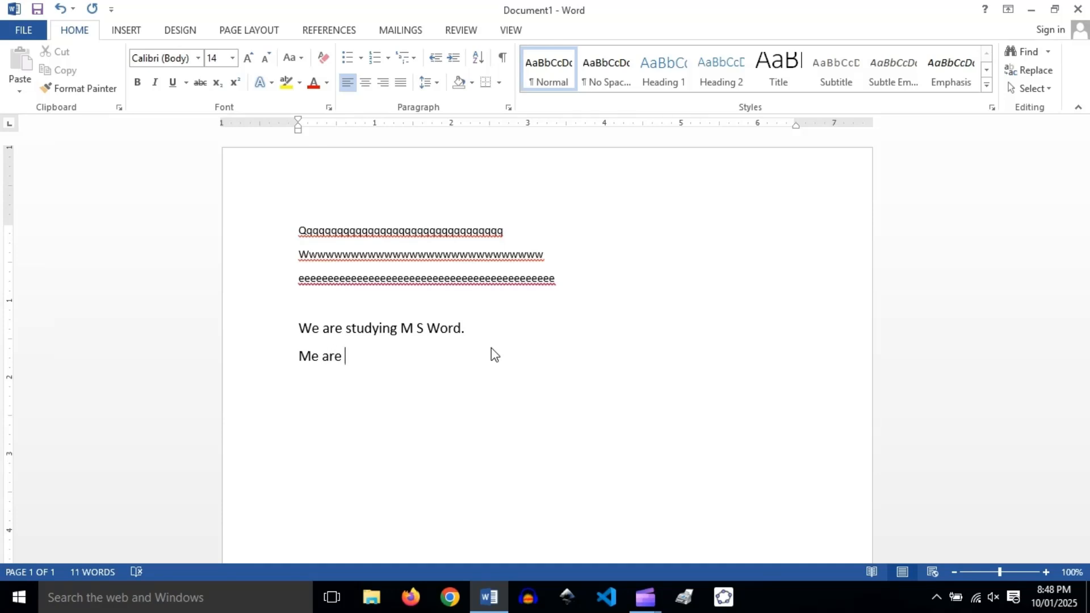
{"action": "type", "text": " s"}
{"action": "type", "text": "p"}
{"action": "type", "text": "u"}
{"action": "type", "text": "dying"}
{"action": "type", "text": " M "}
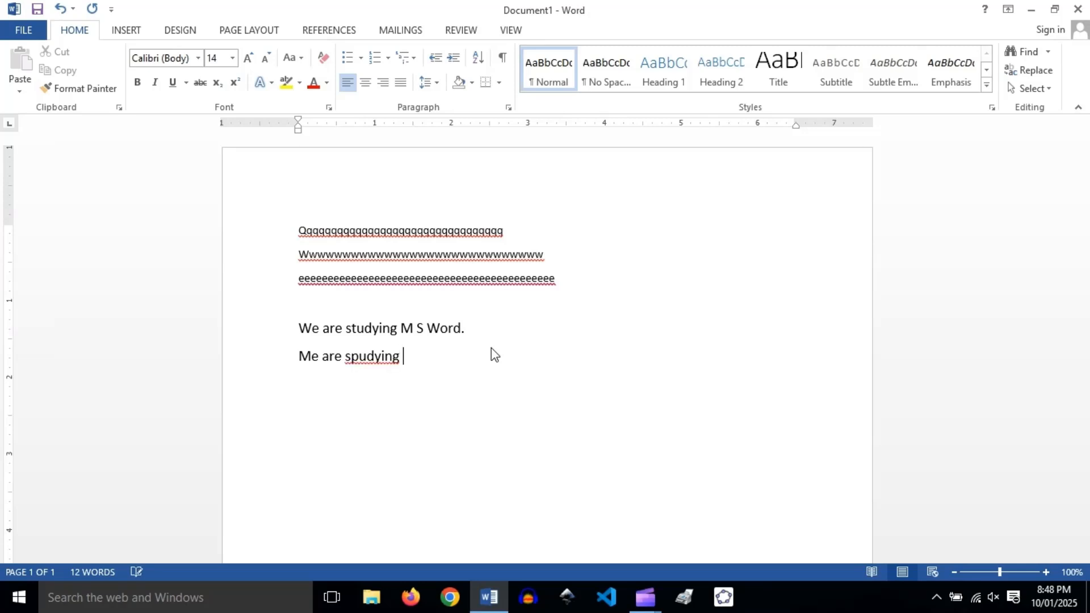
{"action": "type", "text": "S Wosd."}
Step: Correct "Me" to "We" at the start of the second sentence by replacing its first letter
{"action": "left_click", "coordinate": [297, 364]}
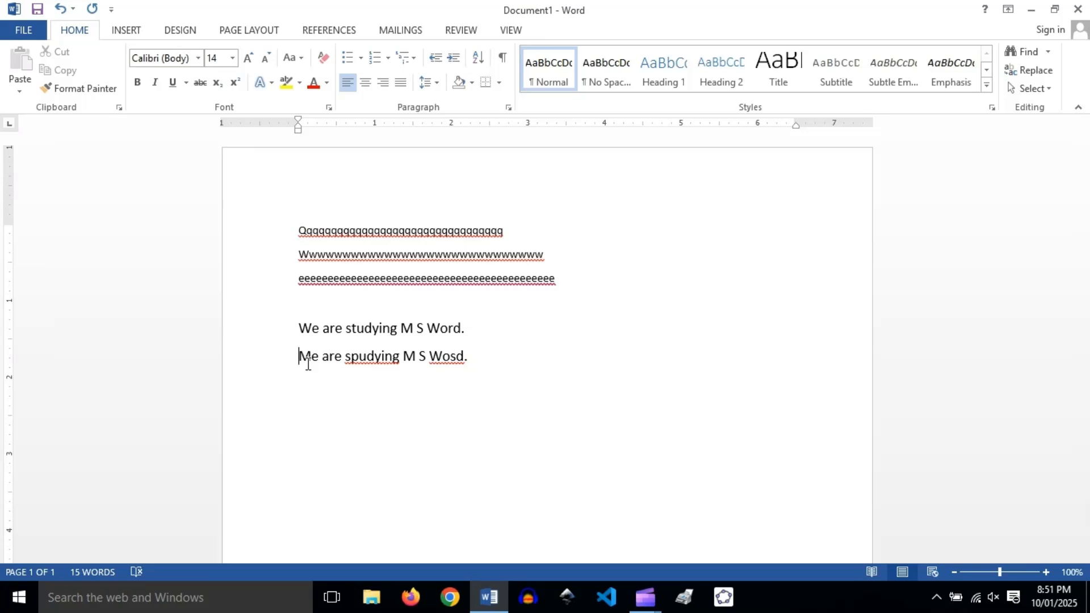
{"action": "key", "text": "Delete"}
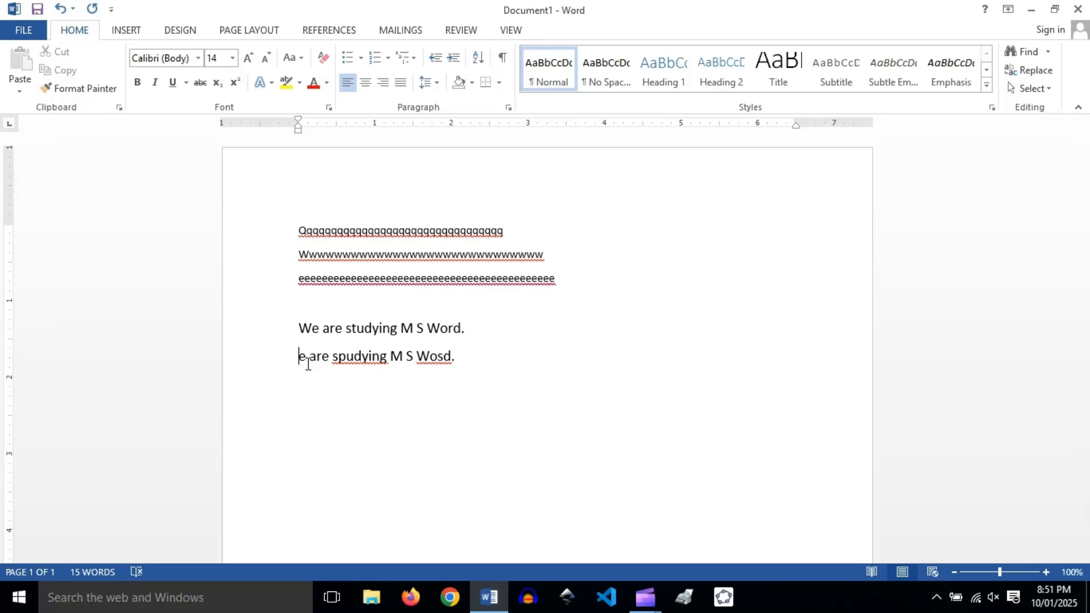
{"action": "type", "text": "W"}
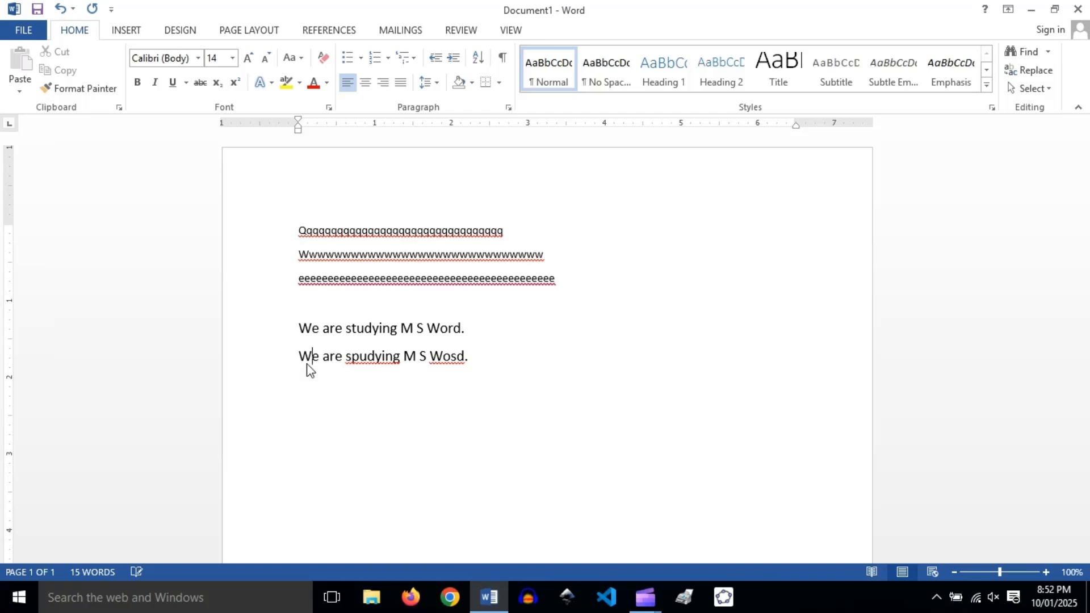
Step: Correct "spudying" to "studying" in the second sentence by replacing the letter p with t
{"action": "right_click", "coordinate": [374, 356]}
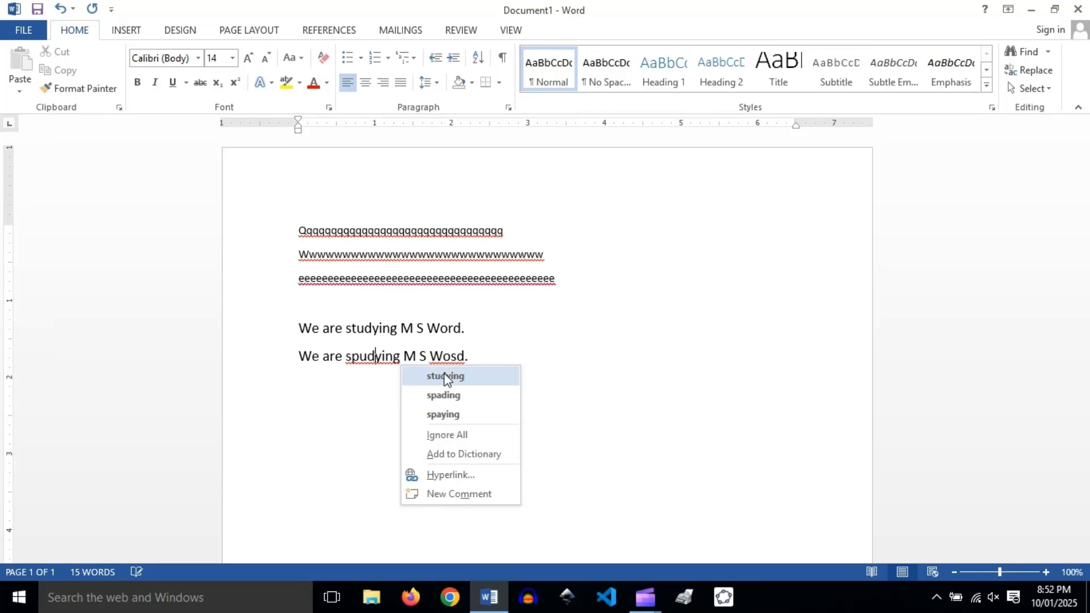
{"action": "left_click", "coordinate": [489, 355]}
{"action": "left_click", "coordinate": [322, 357]}
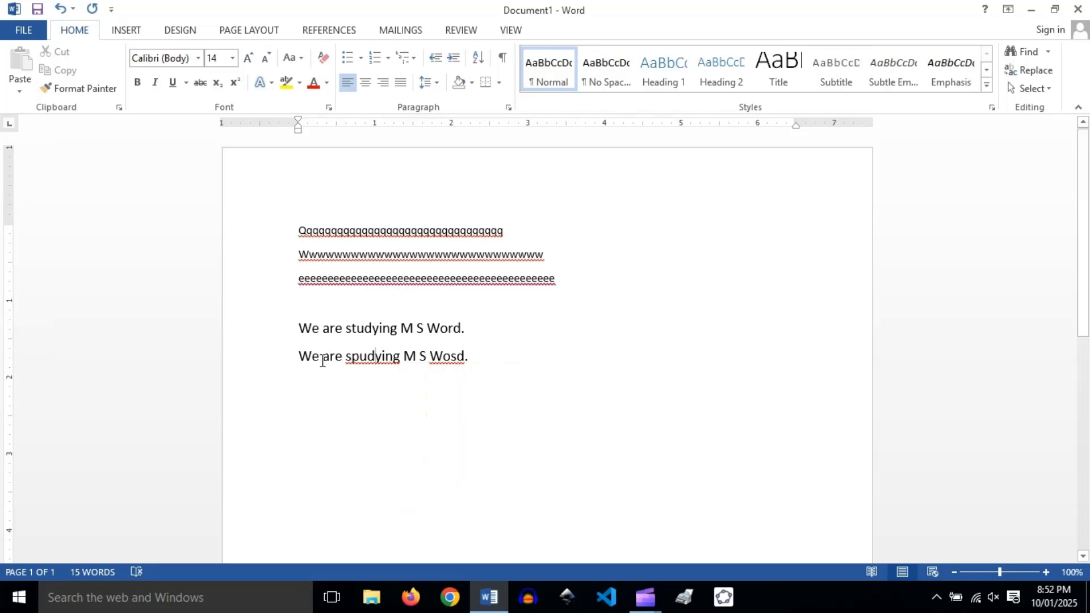
{"action": "key", "text": "Left"}
{"action": "key", "text": "Left"}
{"action": "key", "text": "BackSpace"}
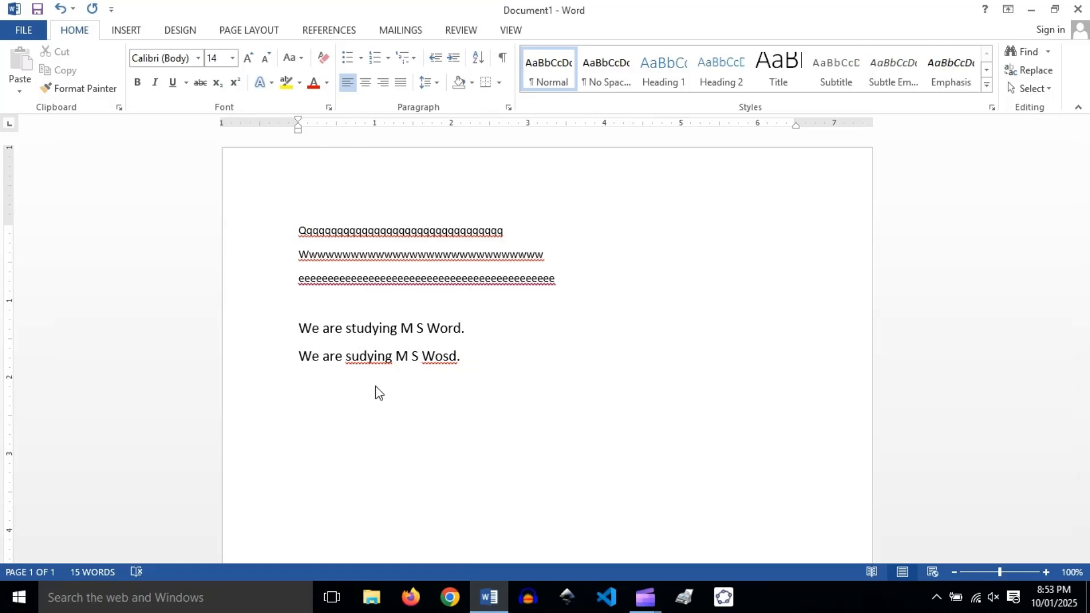
{"action": "type", "text": "t"}
{"action": "key", "text": "Right"}
{"action": "key", "text": "Right"}
{"action": "key", "text": "Right"}
{"action": "key", "text": "Right"}
{"action": "key", "text": "Right"}
{"action": "key", "text": "Right"}
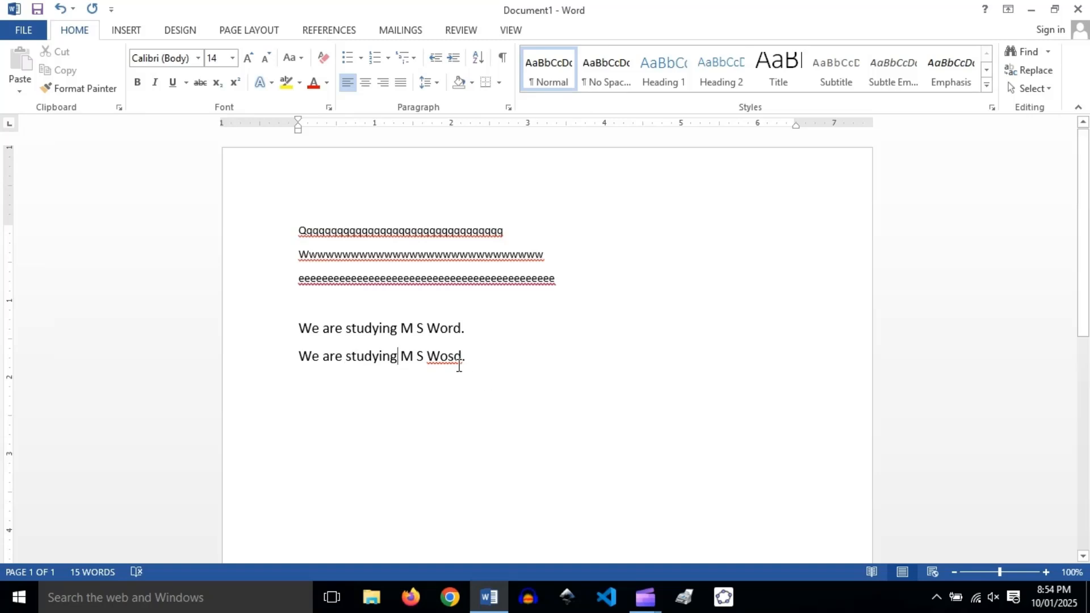
Step: Correct "Wosd." to "Word." at the end of the second sentence by deleting its last three characters and entering "rd."
{"action": "left_click", "coordinate": [468, 372]}
{"action": "key", "text": "BackSpace"}
{"action": "key", "text": "BackSpace"}
{"action": "key", "text": "BackSpace"}
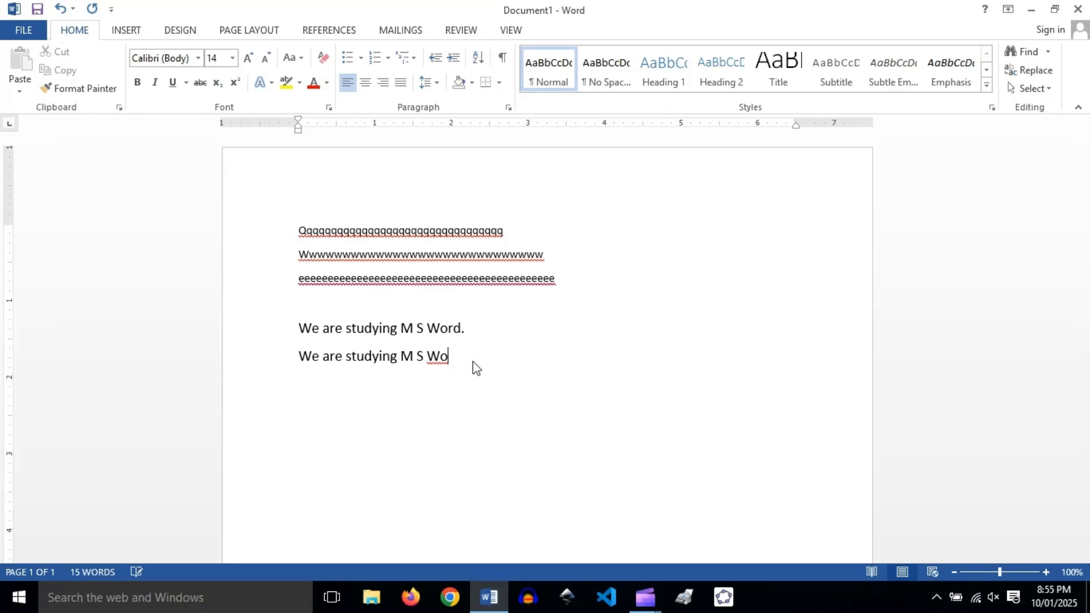
{"action": "type", "text": "rd."}
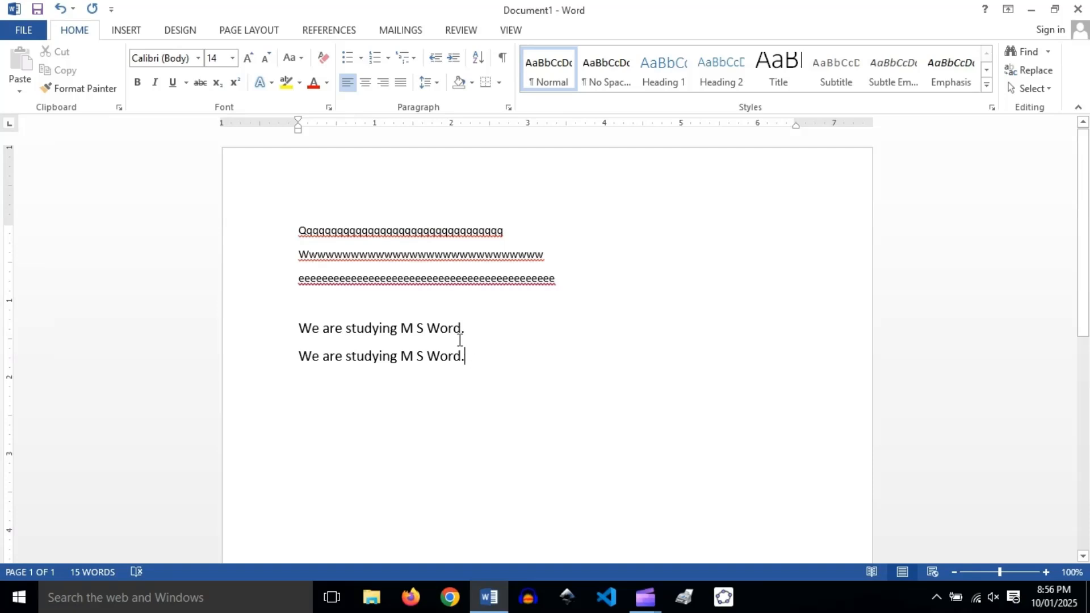
Step: Highlight the full second sentence and the full first sentence in turn, clearing the selection after each
{"action": "left_click", "coordinate": [486, 366]}
{"action": "left_click_drag", "start_coordinate": [472, 362], "coordinate": [297, 359]}
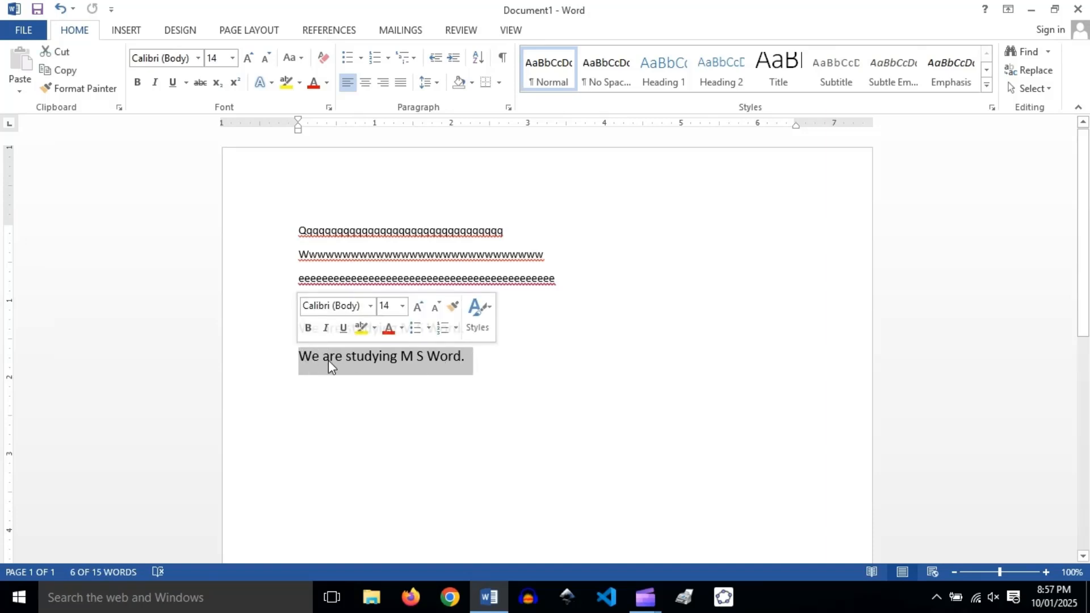
{"action": "left_click", "coordinate": [568, 281]}
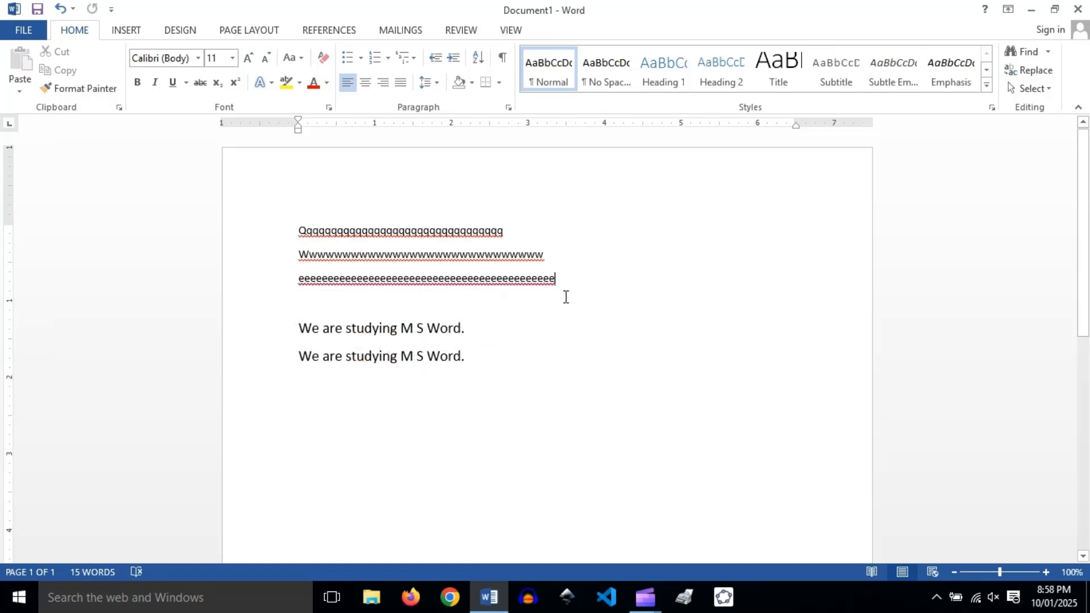
{"action": "left_click", "coordinate": [470, 329]}
{"action": "left_click_drag", "start_coordinate": [470, 329], "coordinate": [300, 329]}
{"action": "left_click", "coordinate": [299, 328]}
{"action": "left_click_drag", "start_coordinate": [298, 327], "coordinate": [478, 325]}
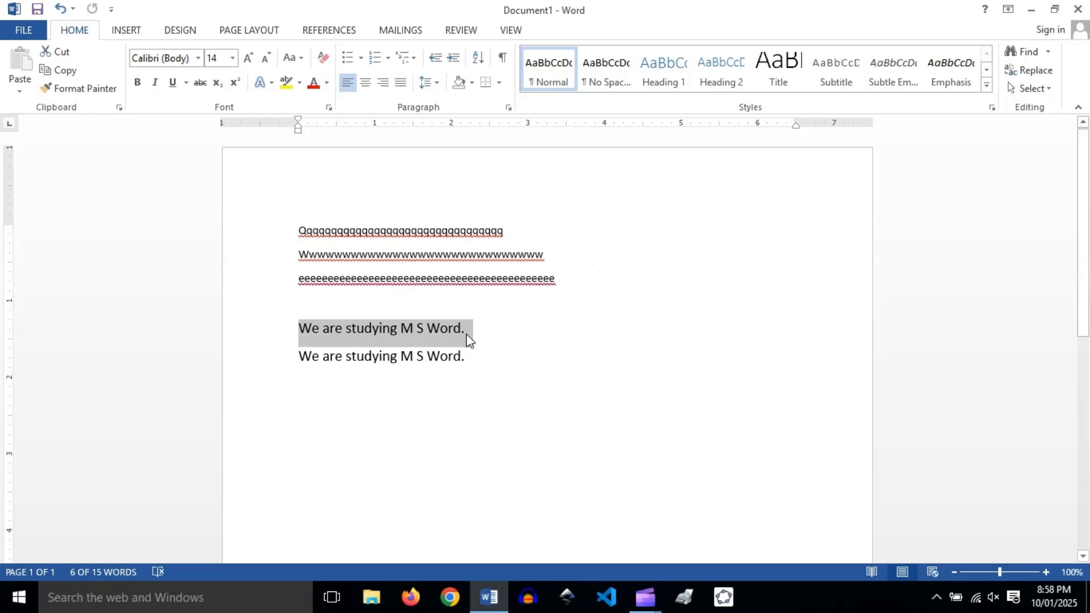
{"action": "left_click", "coordinate": [478, 367]}
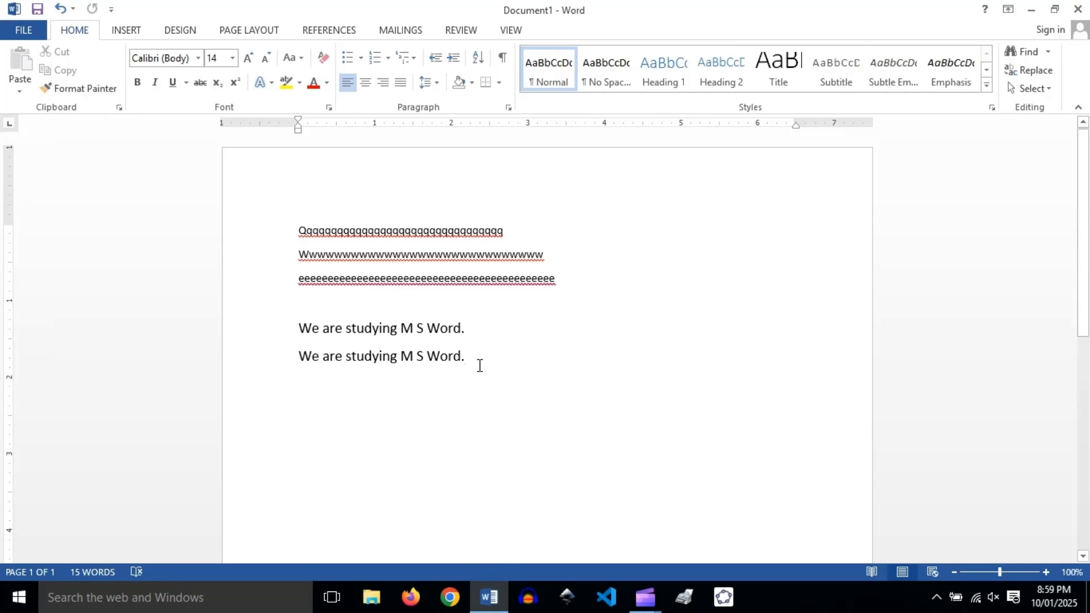
Step: Practise selecting the single word "studying" and the whole line in the first "We are studying M S Word." sentence
{"action": "double_click", "coordinate": [368, 328]}
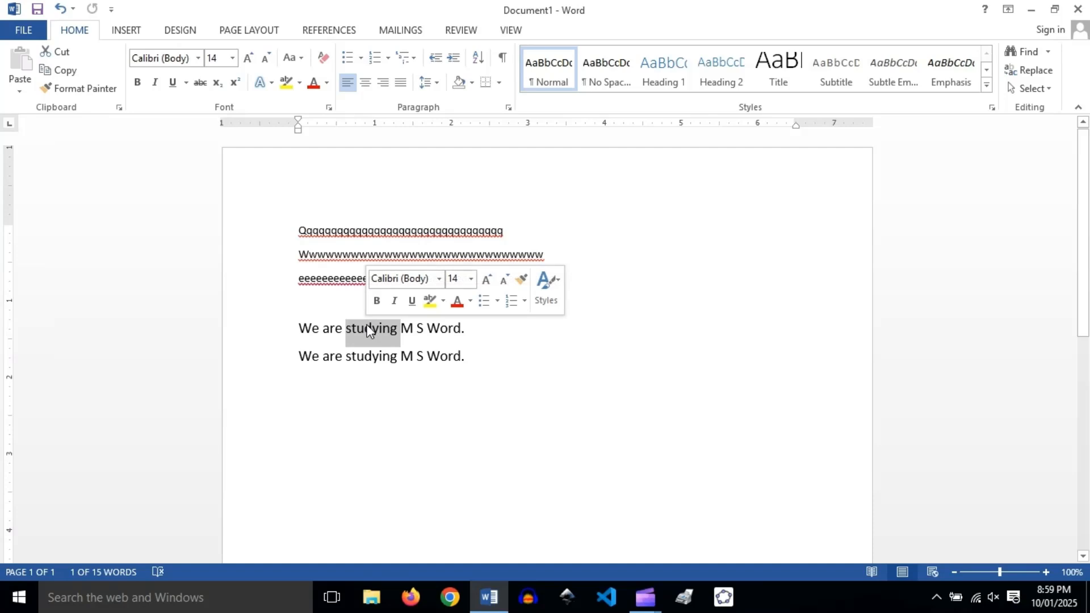
{"action": "left_click", "coordinate": [489, 343]}
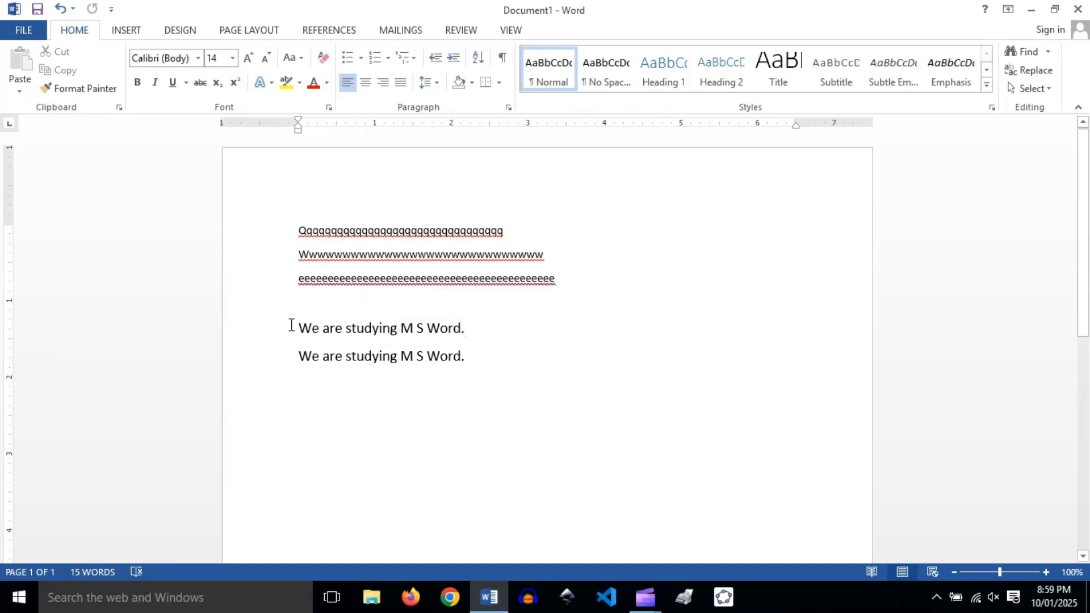
{"action": "double_click", "coordinate": [374, 329]}
{"action": "left_click", "coordinate": [374, 328]}
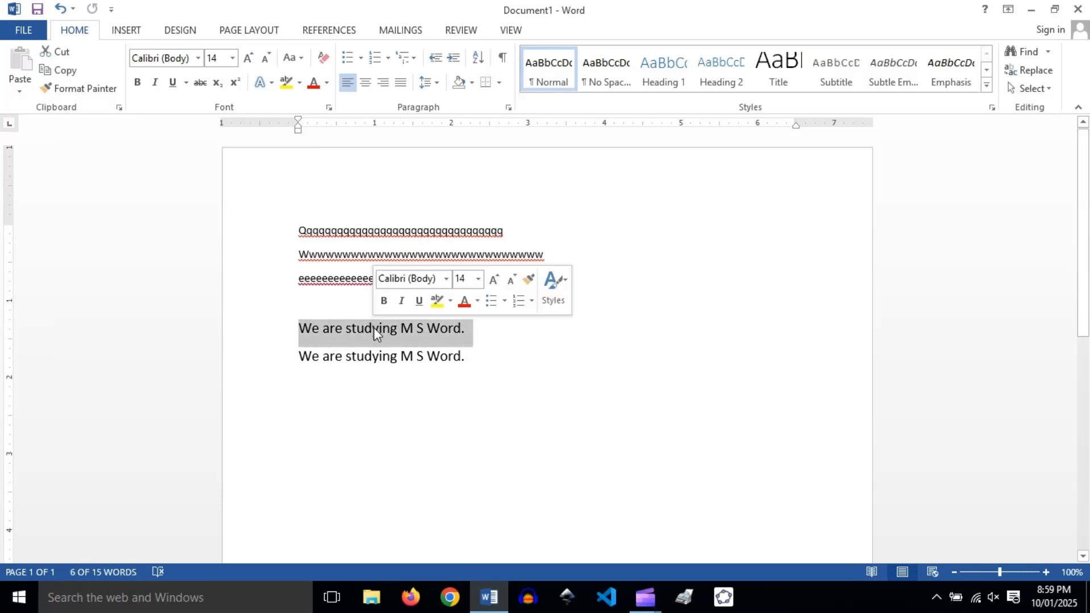
{"action": "left_click", "coordinate": [488, 343]}
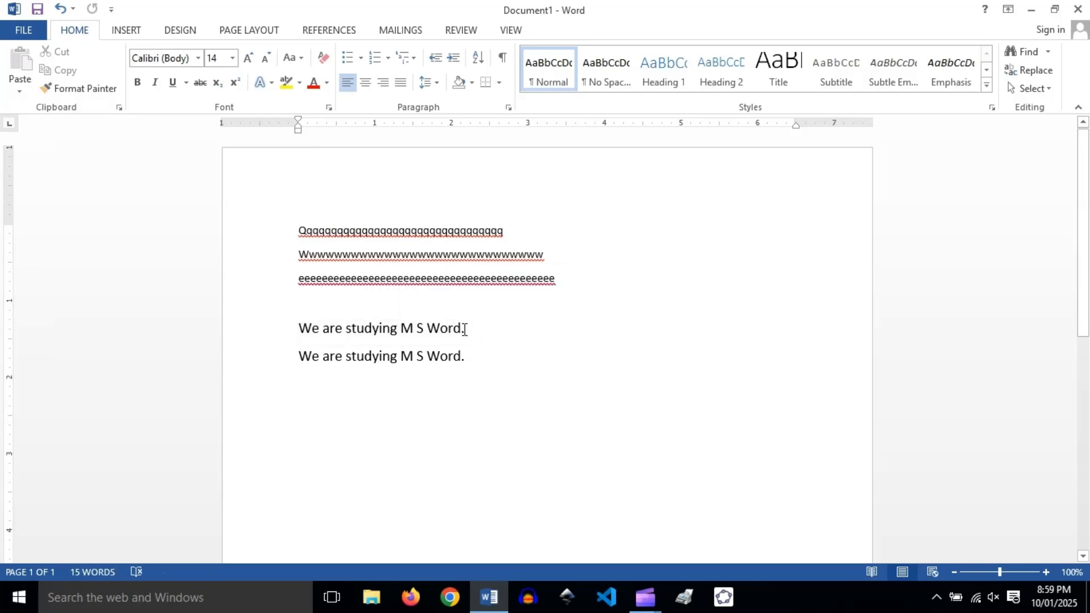
{"action": "left_click_drag", "start_coordinate": [346, 329], "coordinate": [402, 330]}
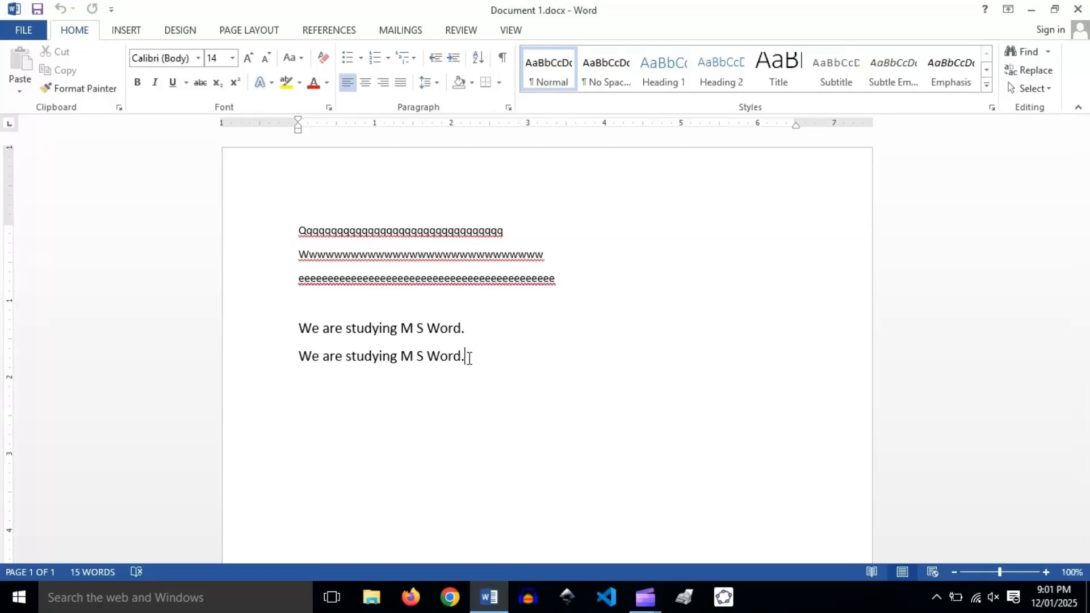
Step: Select all the text from the q row through the last sentence and delete it
{"action": "left_click_drag", "start_coordinate": [461, 357], "coordinate": [301, 235]}
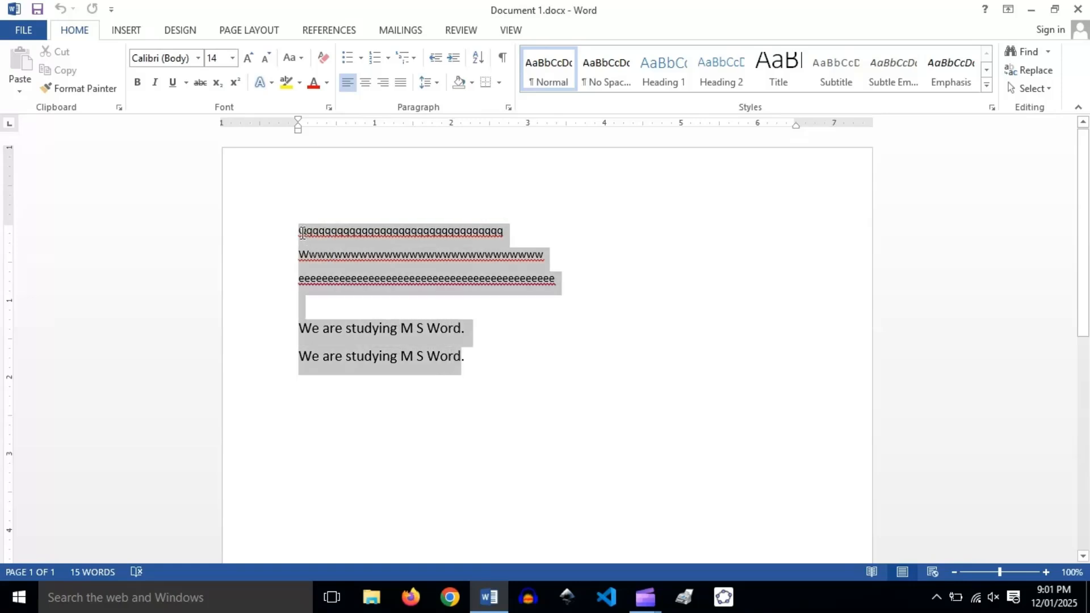
{"action": "left_click", "coordinate": [477, 377]}
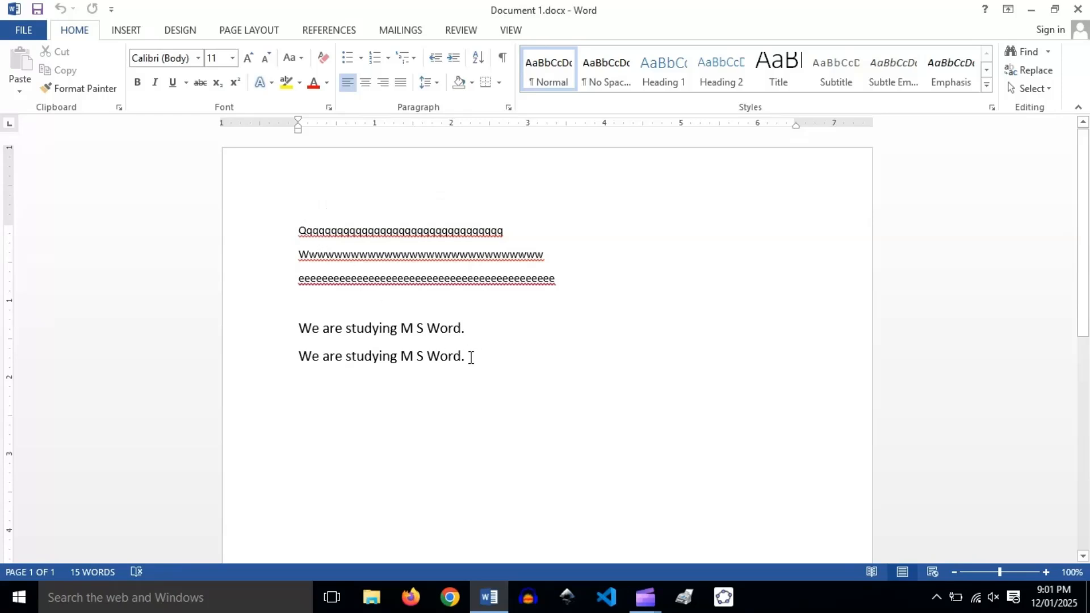
{"action": "left_click", "coordinate": [293, 229]}
{"action": "left_click_drag", "start_coordinate": [291, 230], "coordinate": [468, 359]}
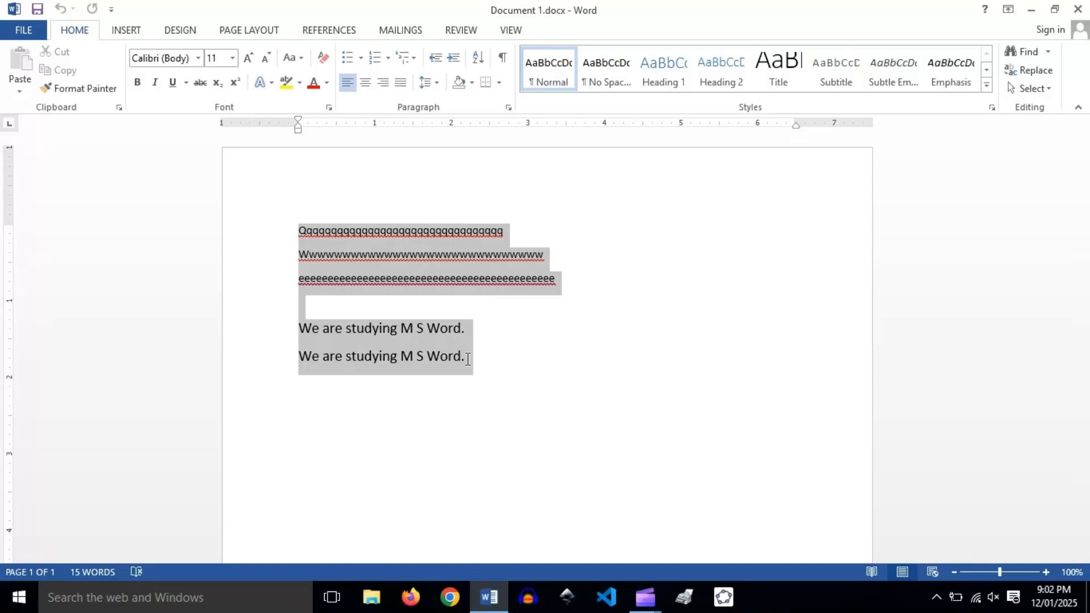
{"action": "left_click_drag", "start_coordinate": [468, 359], "coordinate": [517, 377]}
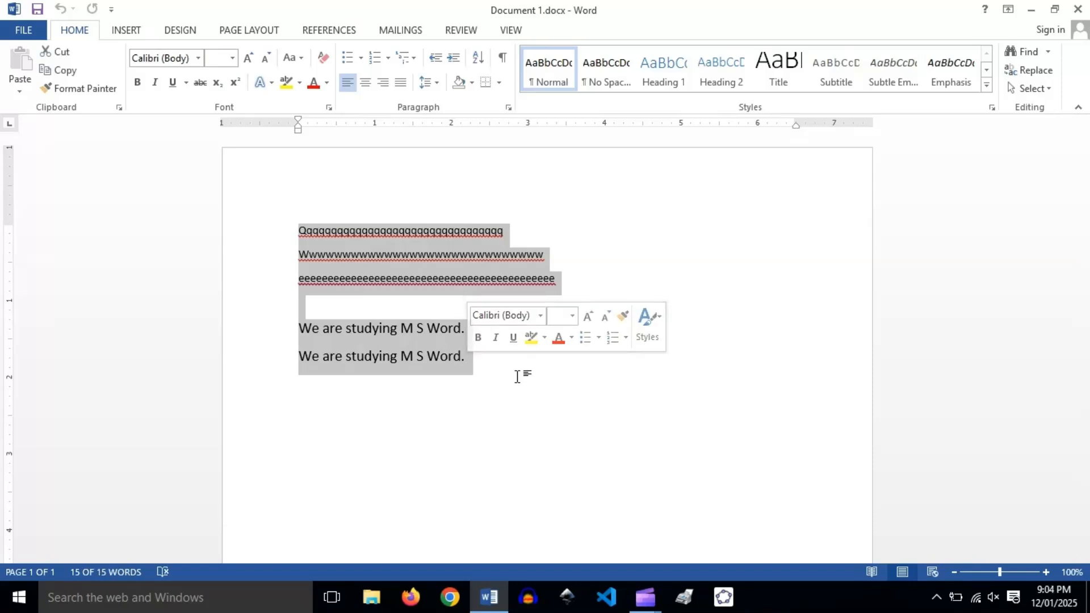
{"action": "key", "text": "Delete"}
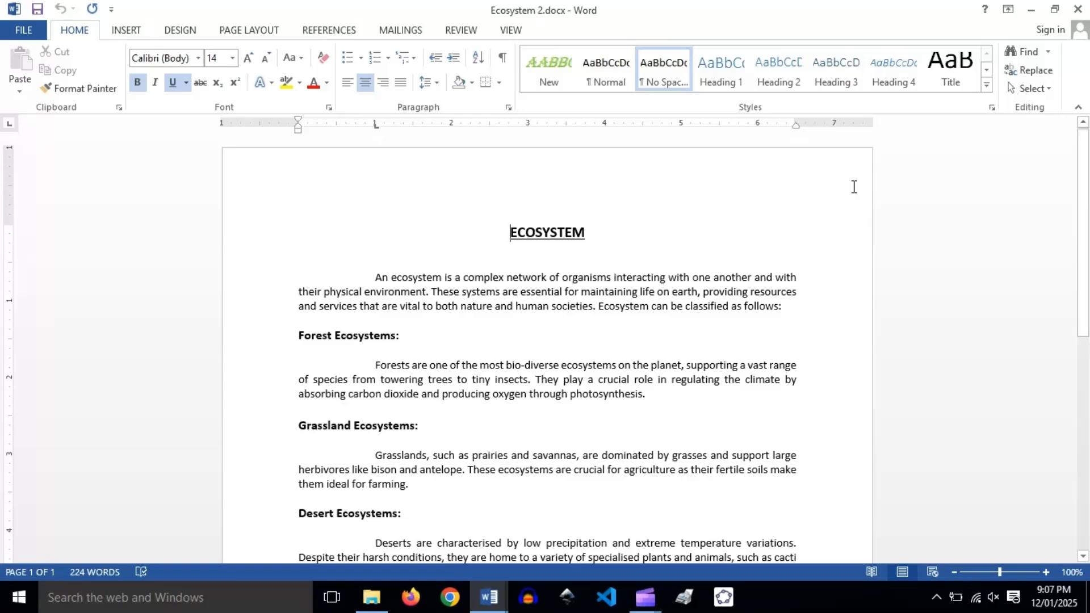
Step: Close the Ecosystem 2 document and write the title "ECOSYSTEM" at font size 12 in the empty Document 1
{"action": "left_click", "coordinate": [1069, 14]}
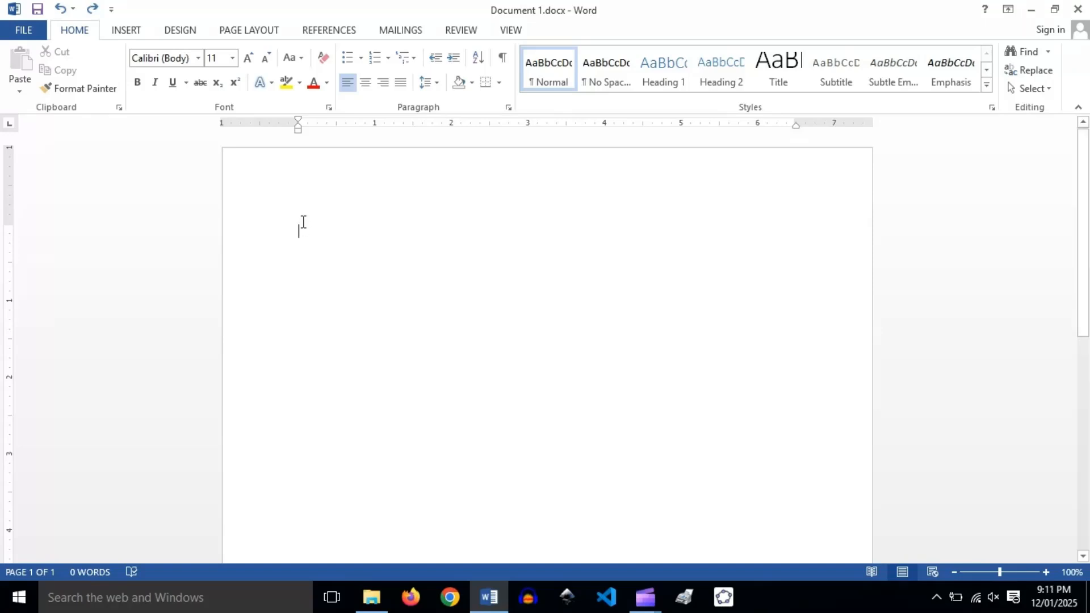
{"action": "left_click", "coordinate": [248, 63]}
{"action": "type", "text": "E"}
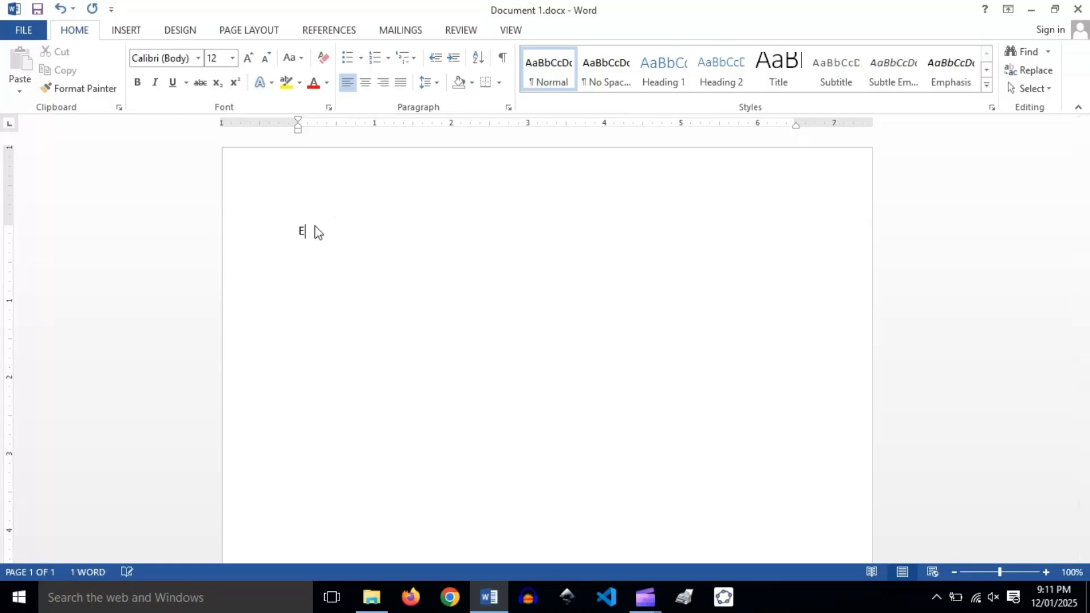
{"action": "type", "text": "COSYSTE"}
{"action": "type", "text": "M"}
Step: Leave a blank line below the title and begin an indented paragraph with "An ecosystem is a complex network of organisms"
{"action": "type", "text": "A"}
{"action": "type", "text": "n ecosys"}
{"action": "type", "text": "tem i"}
{"action": "type", "text": "s a c"}
{"action": "type", "text": "omplex "}
{"action": "type", "text": "networ"}
{"action": "type", "text": "k of or"}
{"action": "type", "text": "ganism"}
{"action": "type", "text": "s "}
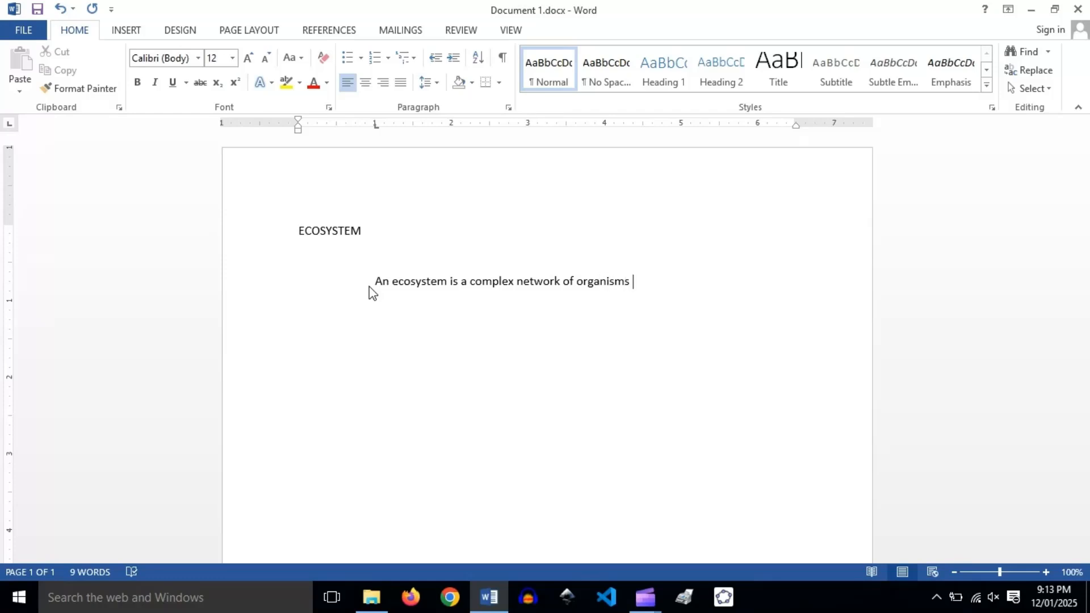
Step: Complete the paragraph's first sentence with "interacting with one another and with their physical environment."
{"action": "type", "text": "interacting wi"}
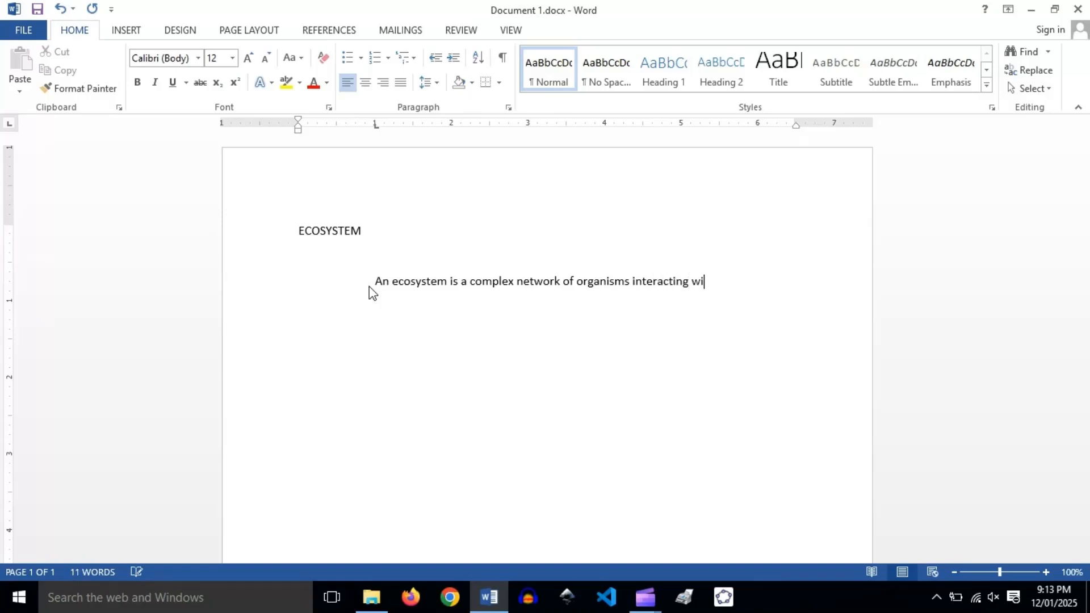
{"action": "type", "text": "th one"}
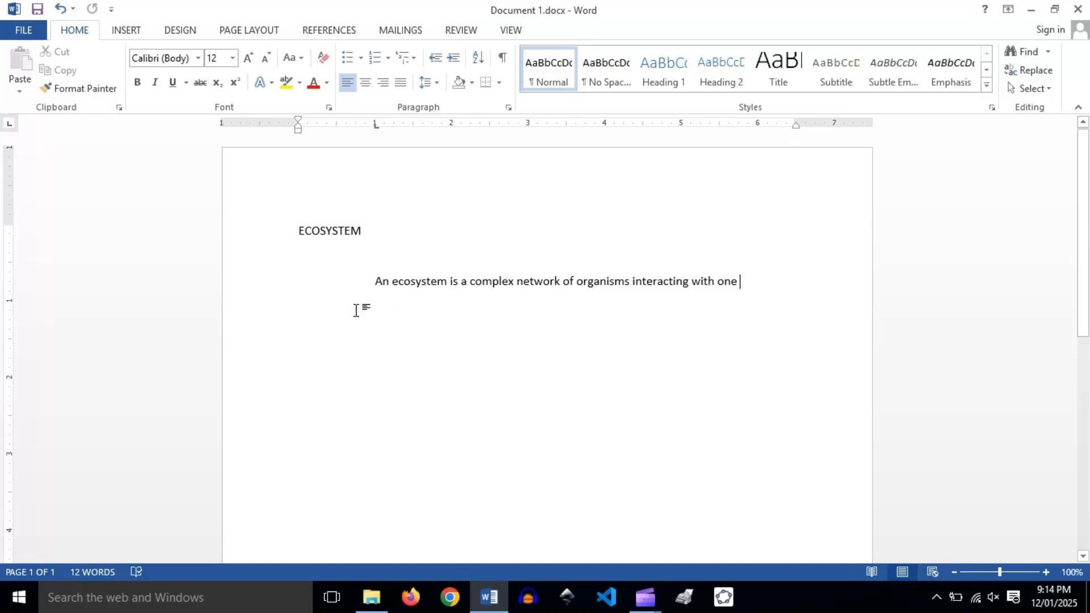
{"action": "type", "text": "ano"}
{"action": "type", "text": "ther "}
{"action": "type", "text": "an"}
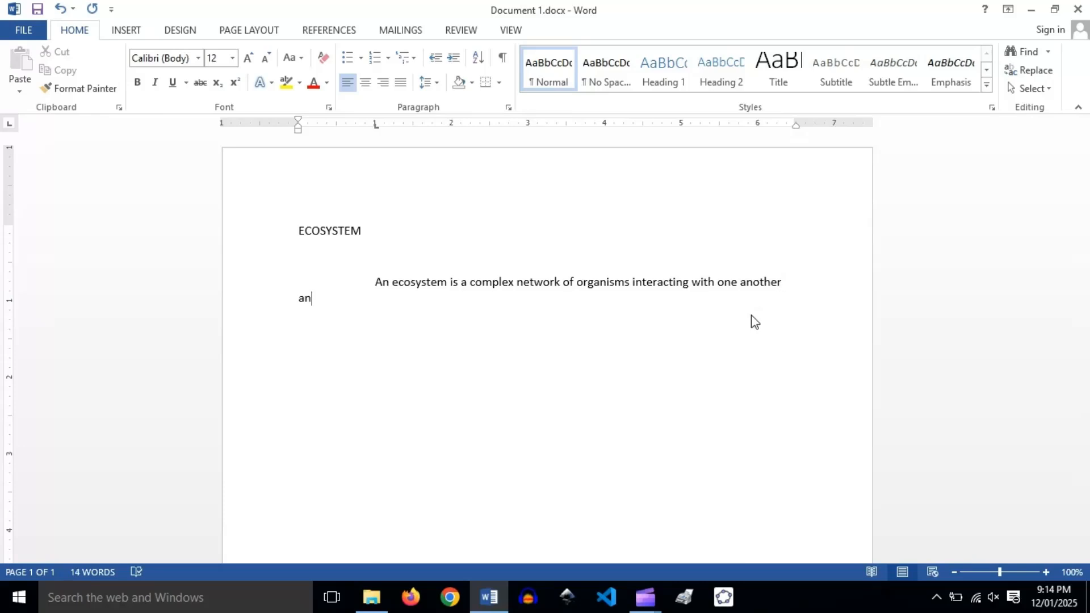
{"action": "key", "text": "BackSpace"}
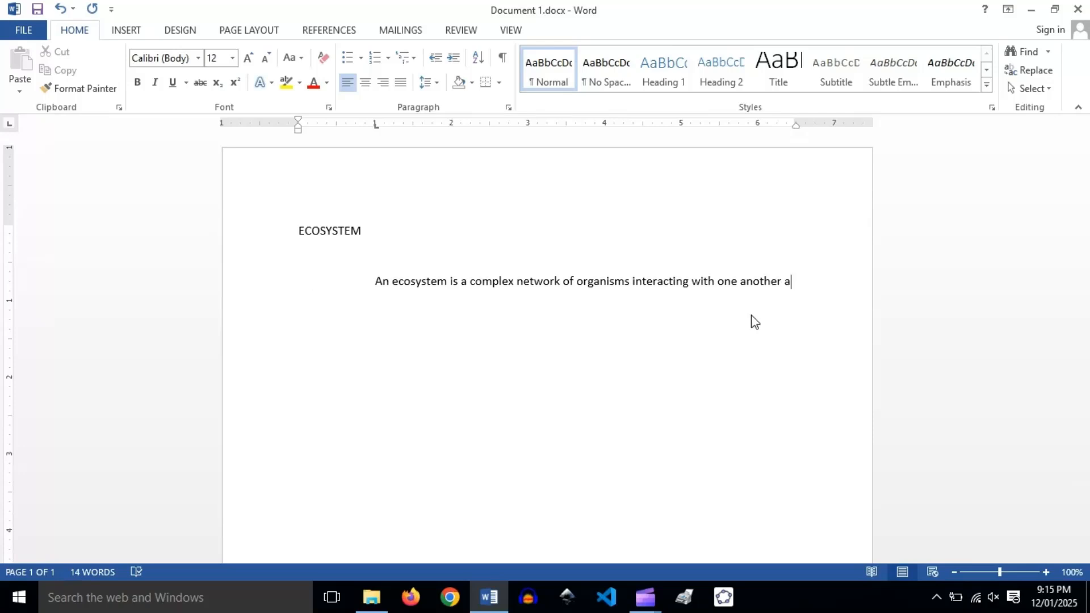
{"action": "type", "text": "n"}
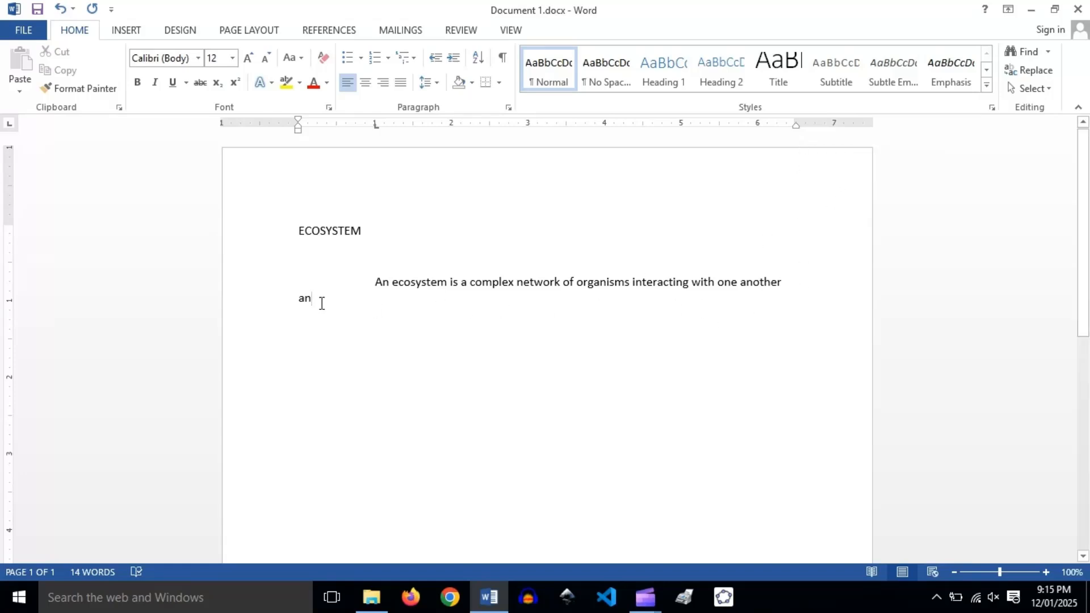
{"action": "type", "text": "d "}
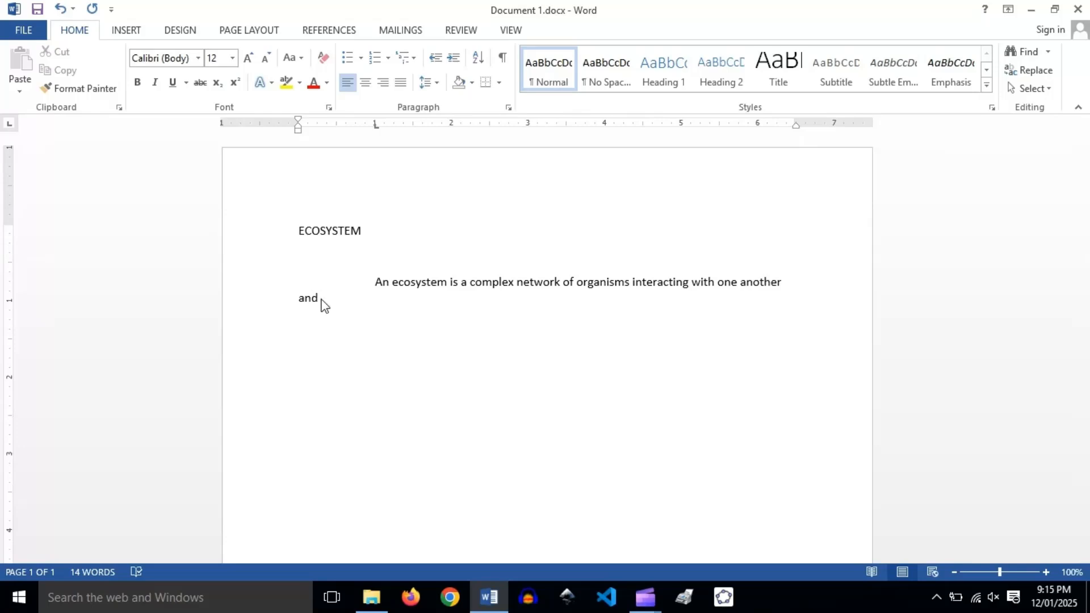
{"action": "type", "text": "with their physical environment."}
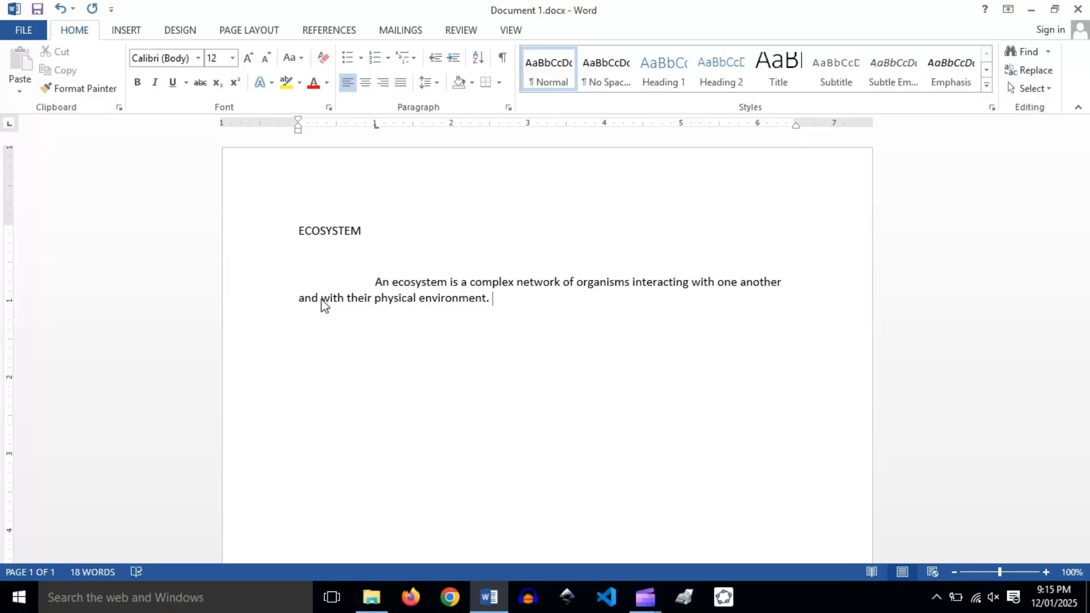
Step: Add the sentence "These systems are essential for maintaining life on earth, providing resources and services that are vital to both nature and human societies."
{"action": "type", "text": " These systems ar"}
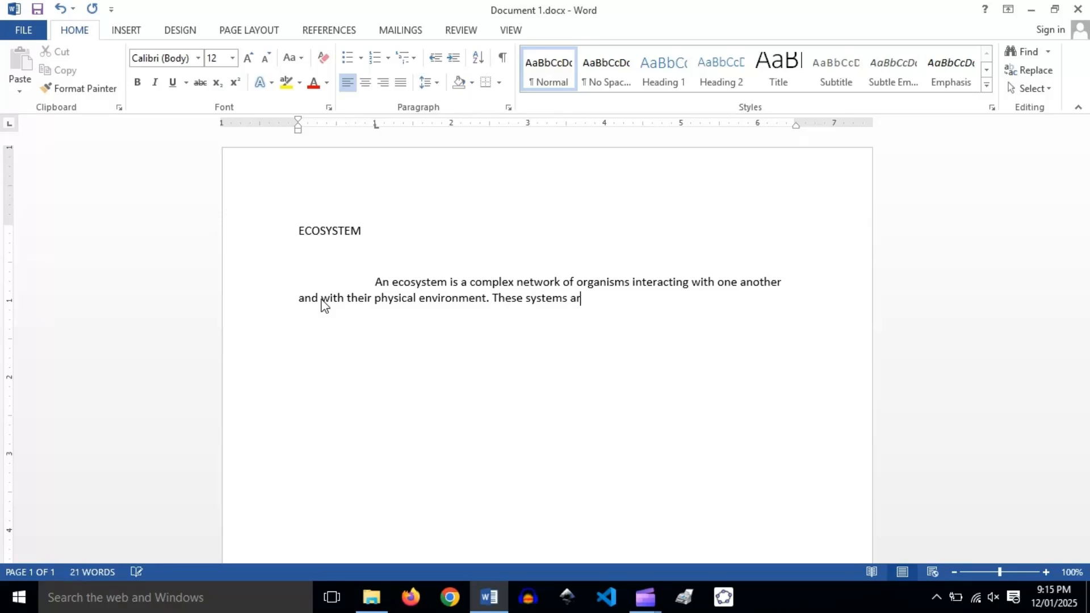
{"action": "type", "text": "e essential for maint"}
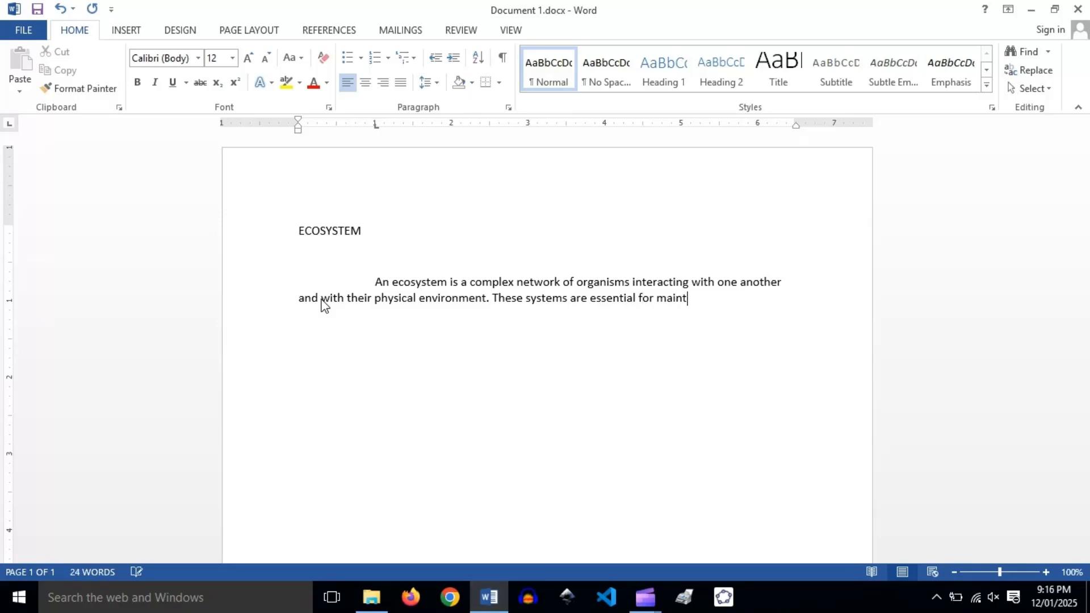
{"action": "type", "text": "aining life on earth,"}
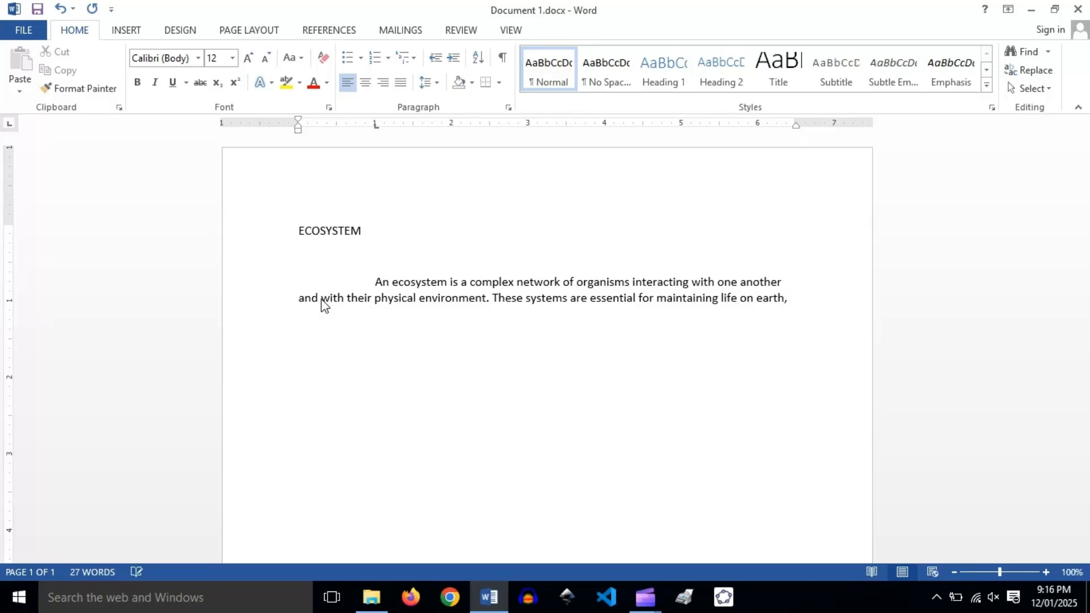
{"action": "type", "text": " pro"}
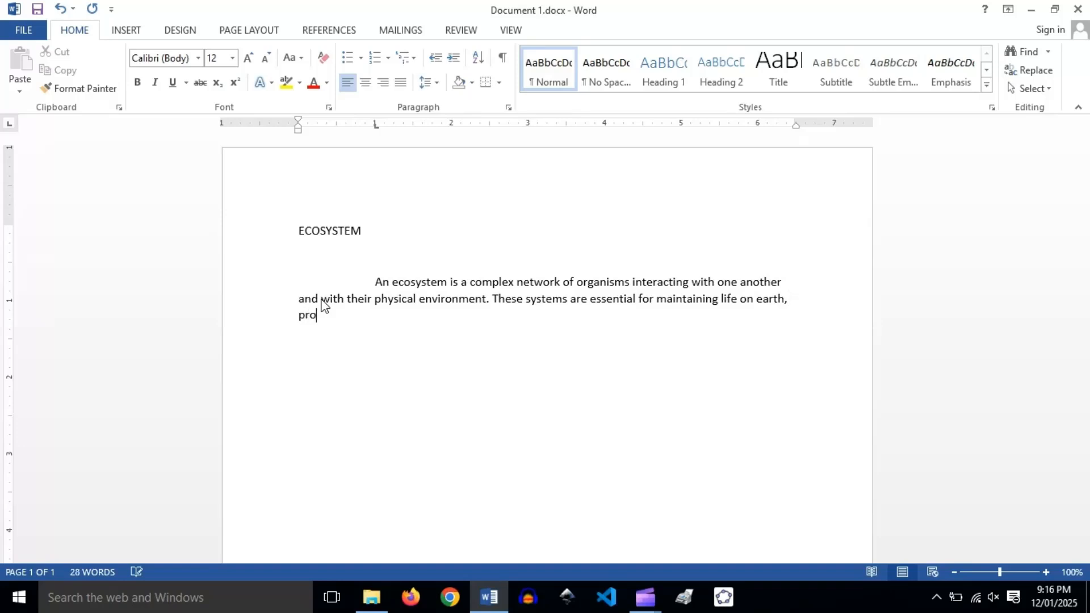
{"action": "type", "text": "viding resources and servi"}
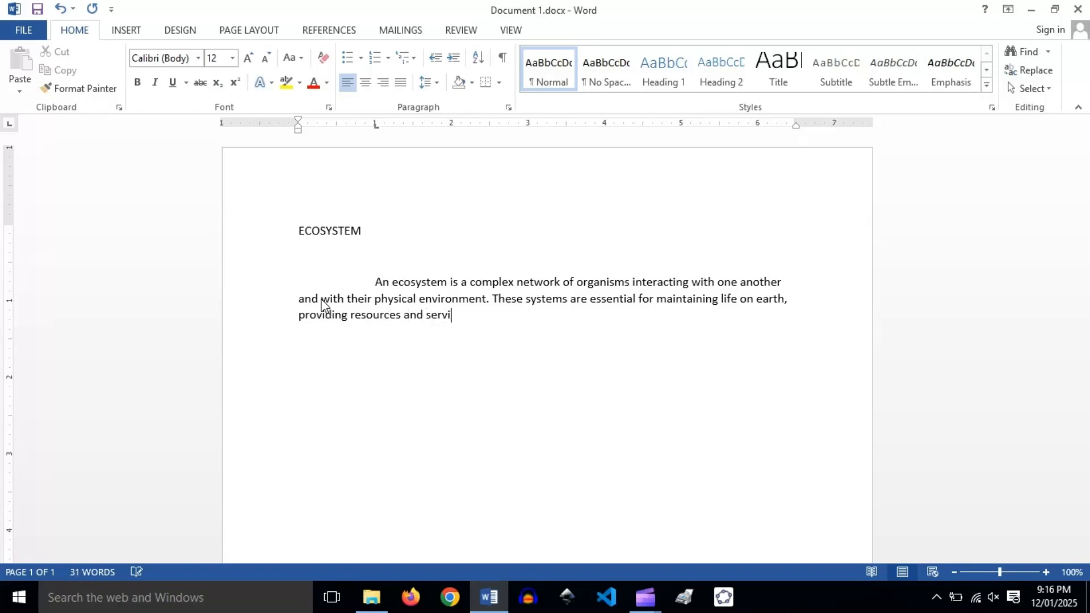
{"action": "type", "text": "ces that are vital to "}
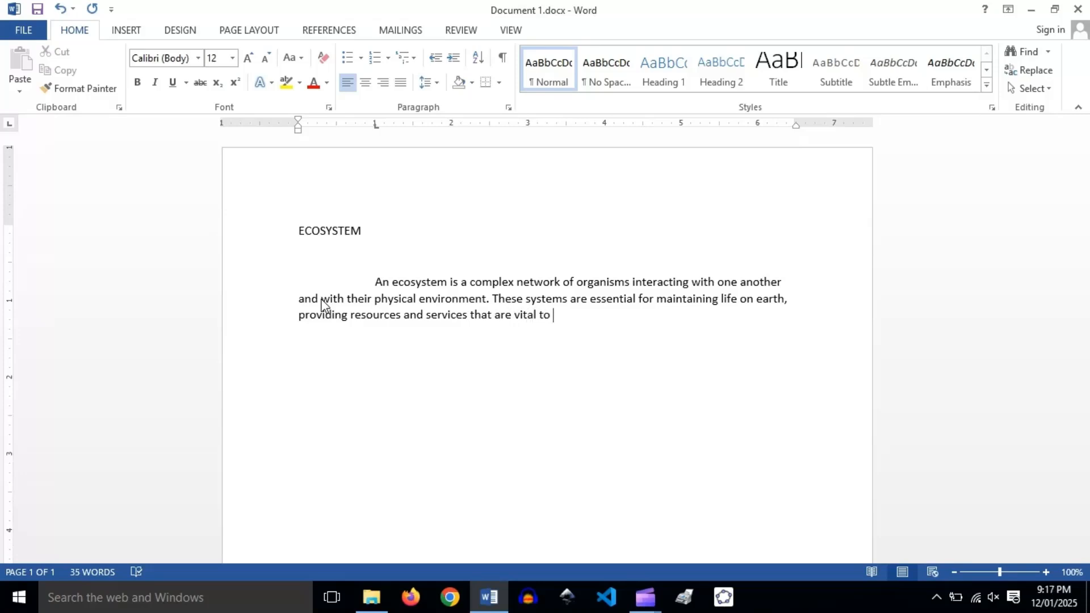
{"action": "type", "text": "both nature and hu"}
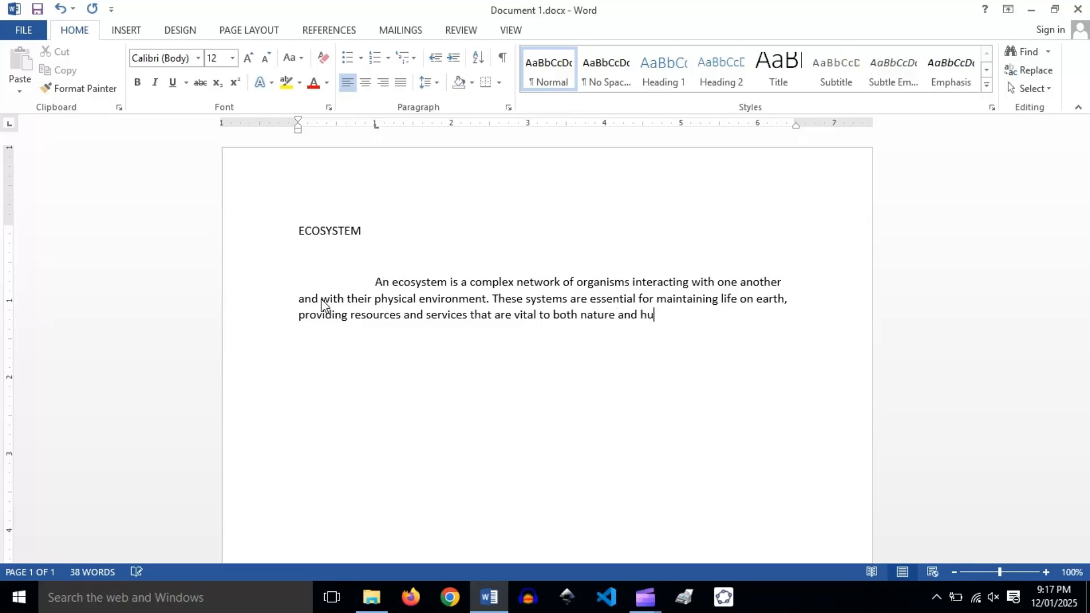
{"action": "type", "text": "man so"}
{"action": "type", "text": "cietie"}
{"action": "type", "text": "s"}
{"action": "type", "text": "."}
Step: End the introductory paragraph with "Ecosystem can be classified as follows:"
{"action": "type", "text": " E"}
{"action": "type", "text": "cosys"}
{"action": "type", "text": "tem can "}
{"action": "type", "text": "be "}
{"action": "type", "text": "classif"}
{"action": "type", "text": "ied as "}
{"action": "type", "text": "follows"}
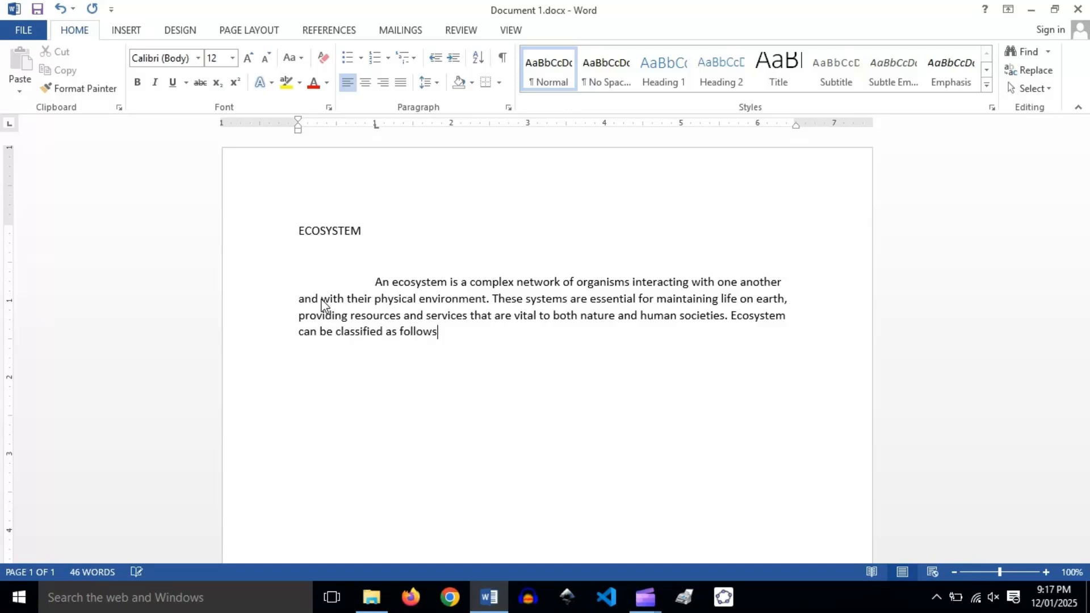
{"action": "type", "text": ":"}
Step: Write the subheading "Forest Ecosystems" on a new line below the introductory paragraph and start another line
{"action": "type", "text": "Forest"}
{"action": "type", "text": " Ecosys"}
{"action": "type", "text": "tems"}
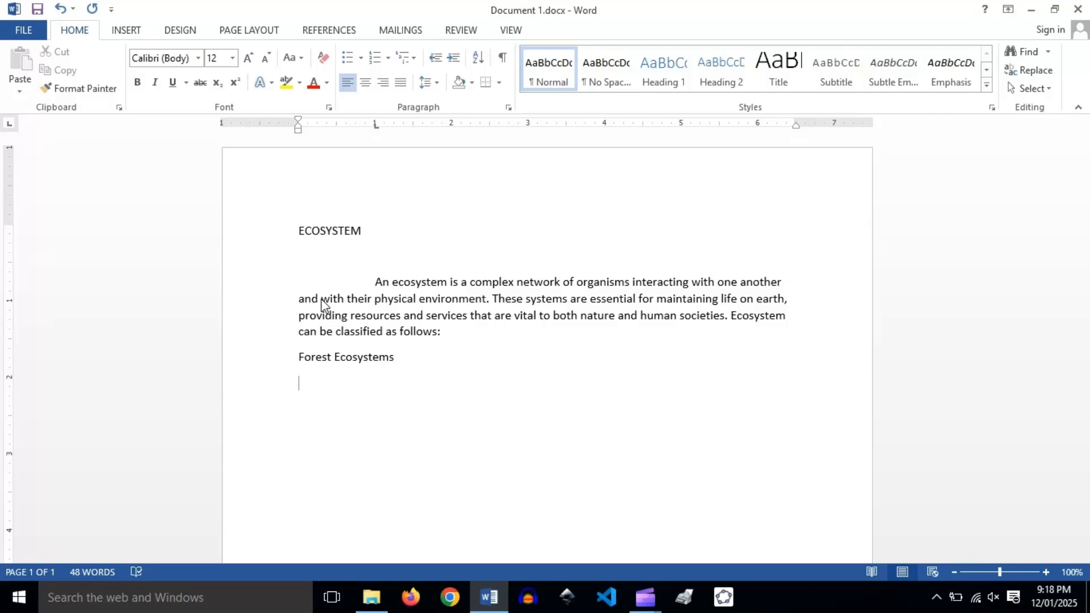
Step: Write the indented paragraph about forests, the subheading "Grassland Ecosystems" below it, and an indented paragraph about prairies and savannas
{"action": "type", "text": "Forests are one of the"}
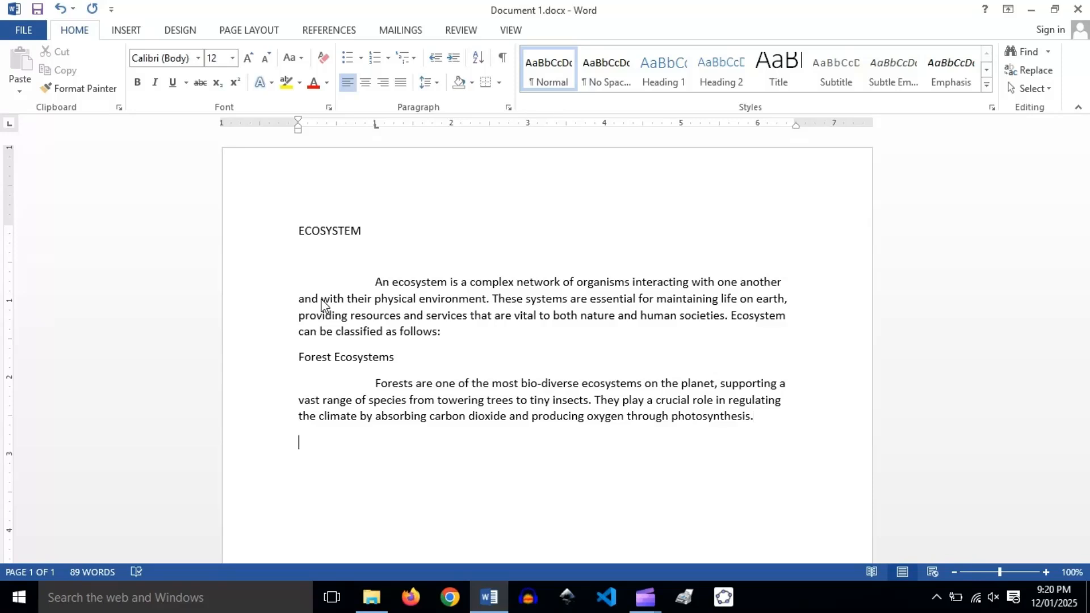
{"action": "type", "text": "Grassland Ecosystems"}
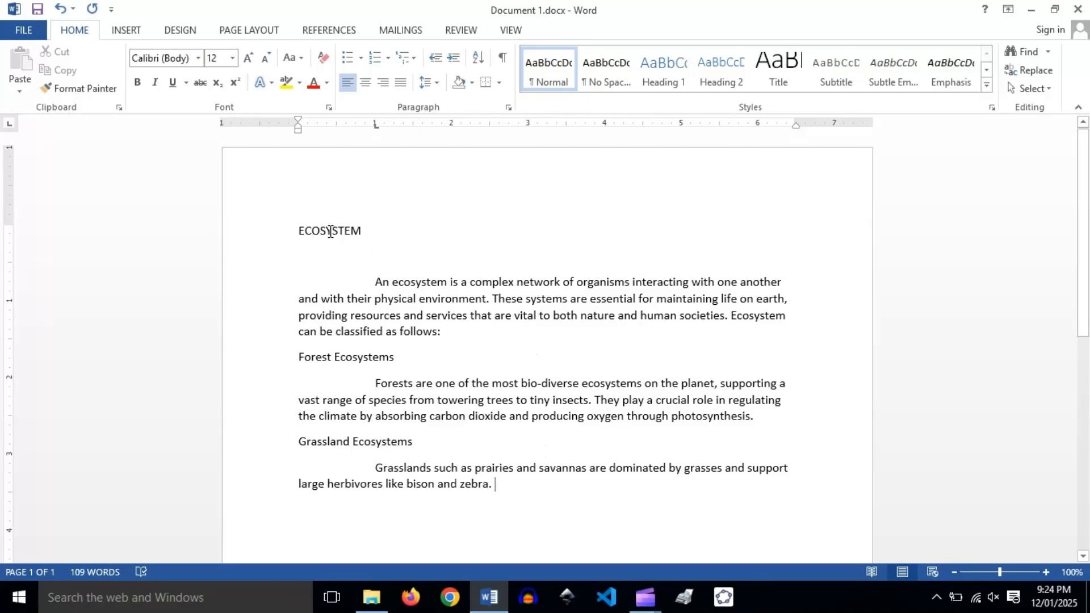
Step: Apply the Title style to the ECOSYSTEM heading and center it on the page
{"action": "left_click", "coordinate": [391, 254]}
{"action": "left_click", "coordinate": [334, 229]}
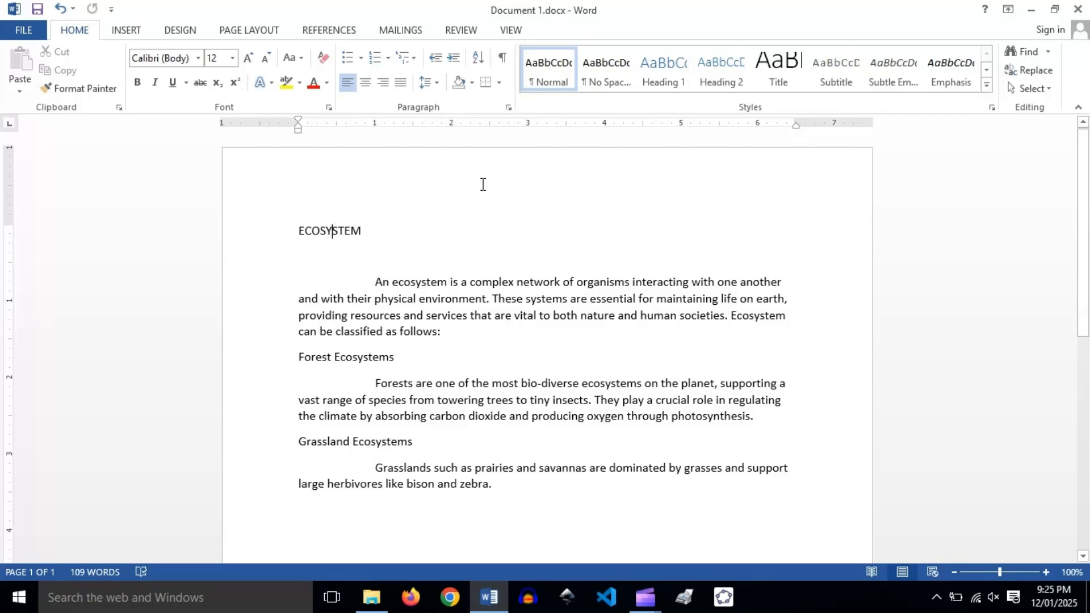
{"action": "left_click", "coordinate": [763, 73]}
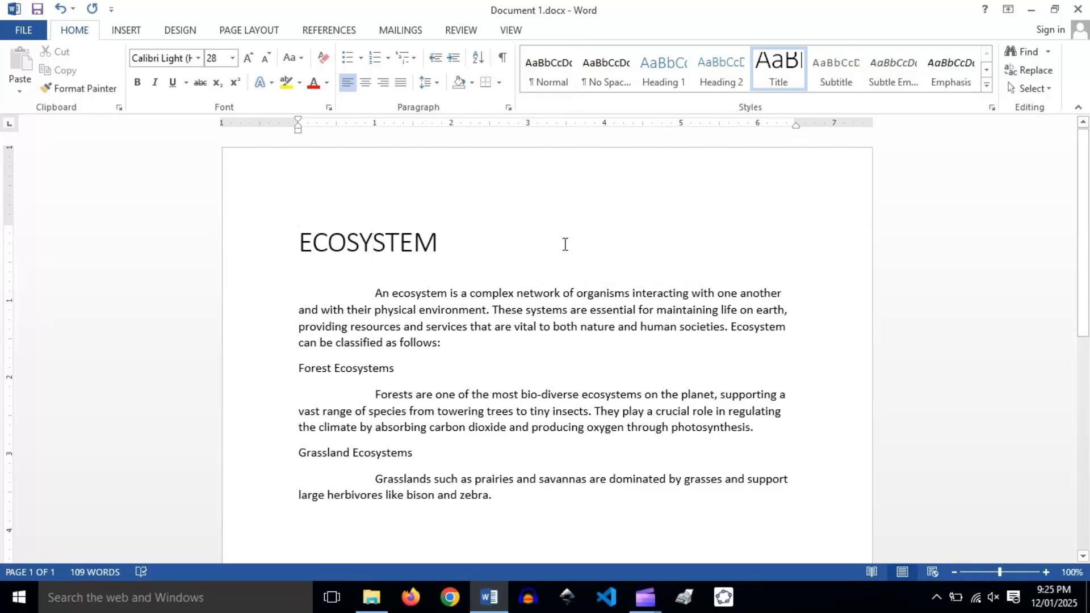
{"action": "left_click", "coordinate": [374, 244]}
{"action": "double_click", "coordinate": [374, 243]}
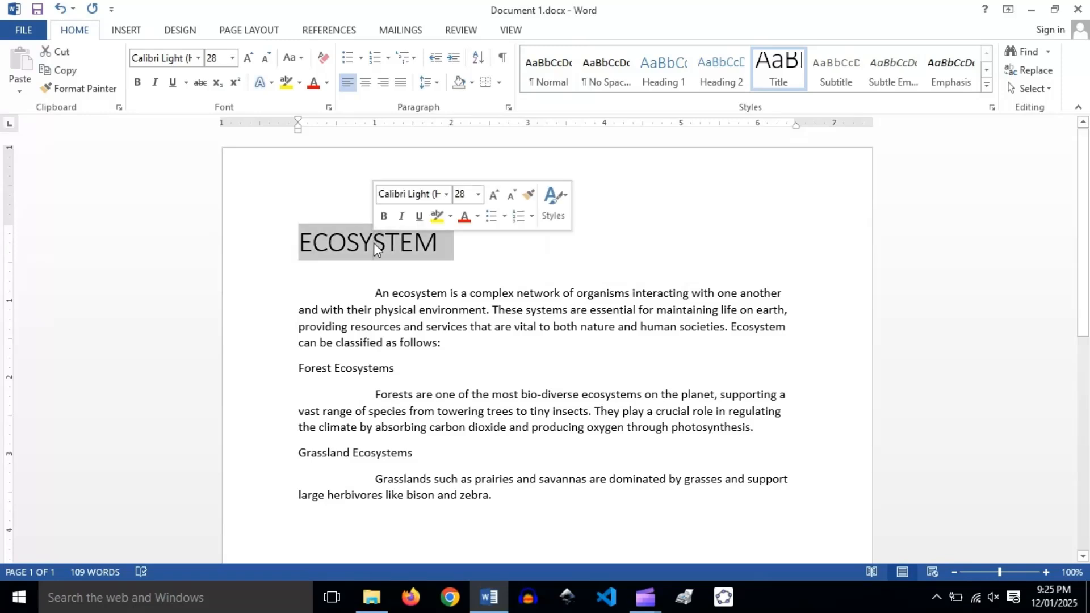
{"action": "left_click", "coordinate": [364, 86]}
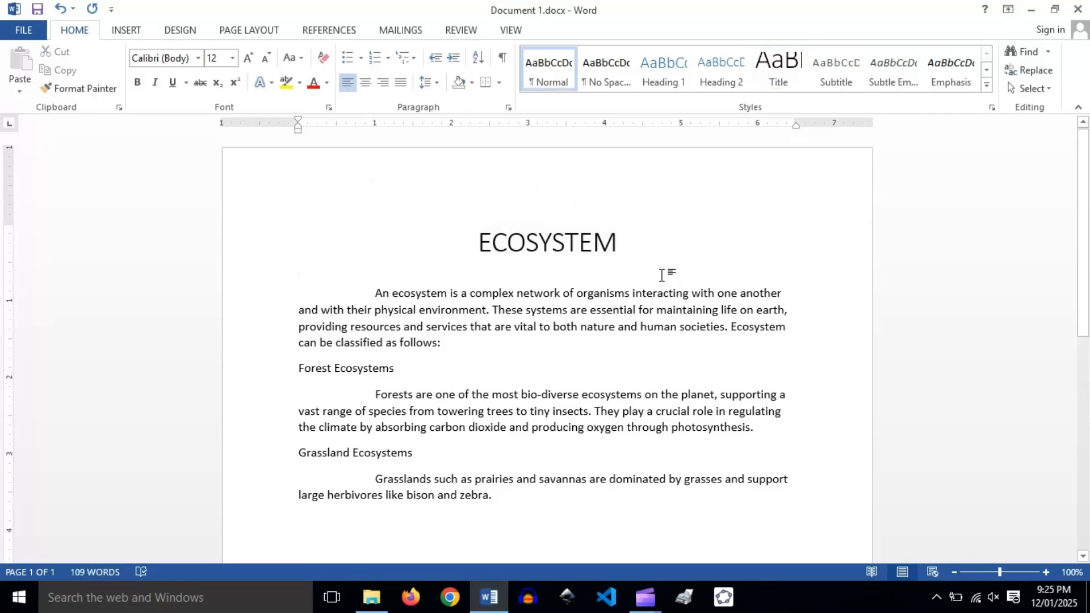
{"action": "left_click", "coordinate": [632, 269]}
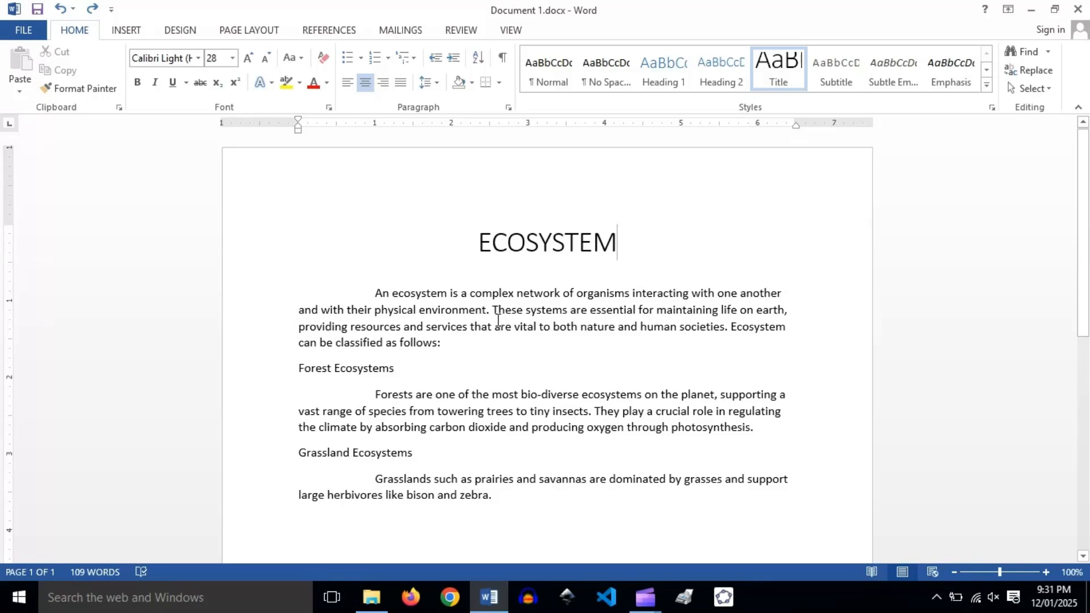
Step: Justify the introductory paragraph below the title
{"action": "left_click", "coordinate": [469, 310]}
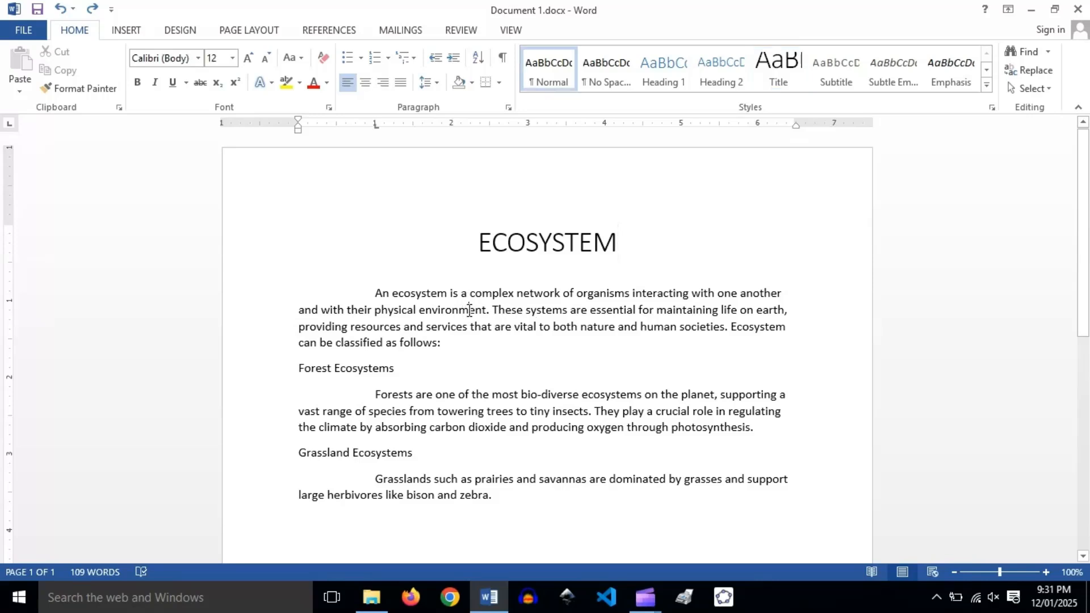
{"action": "left_click", "coordinate": [401, 84]}
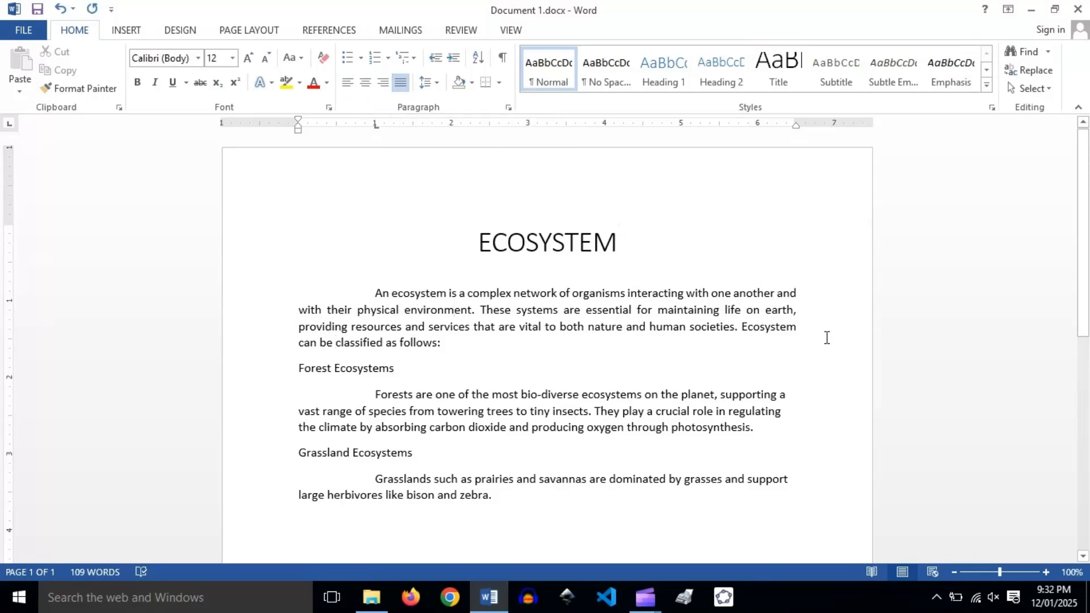
Step: Apply the Strong style to the "Forest Ecosystems" subheading
{"action": "left_click", "coordinate": [356, 368]}
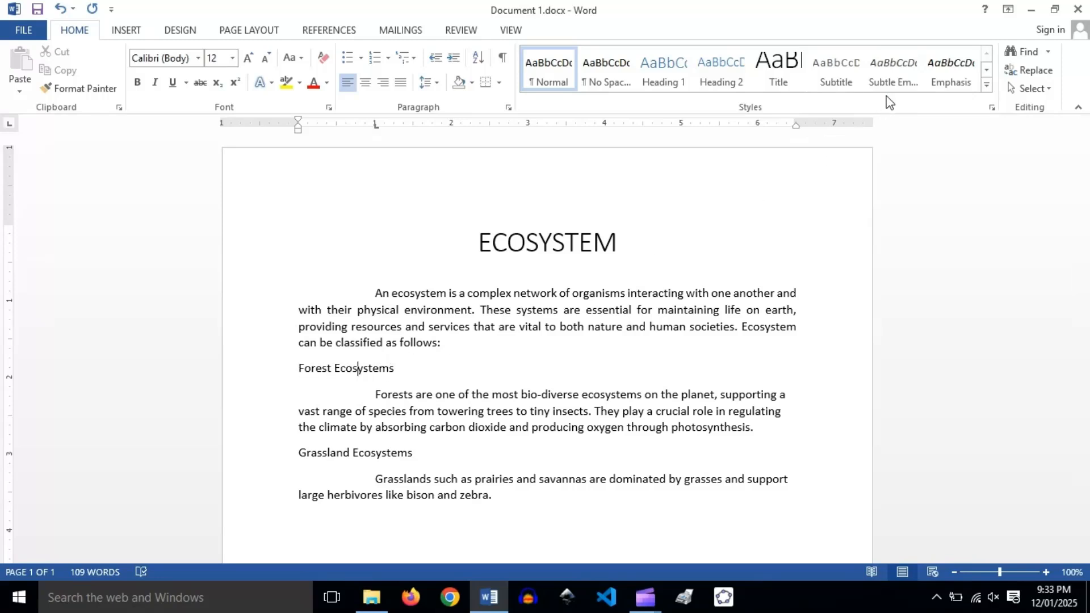
{"action": "triple_click", "coordinate": [317, 370]}
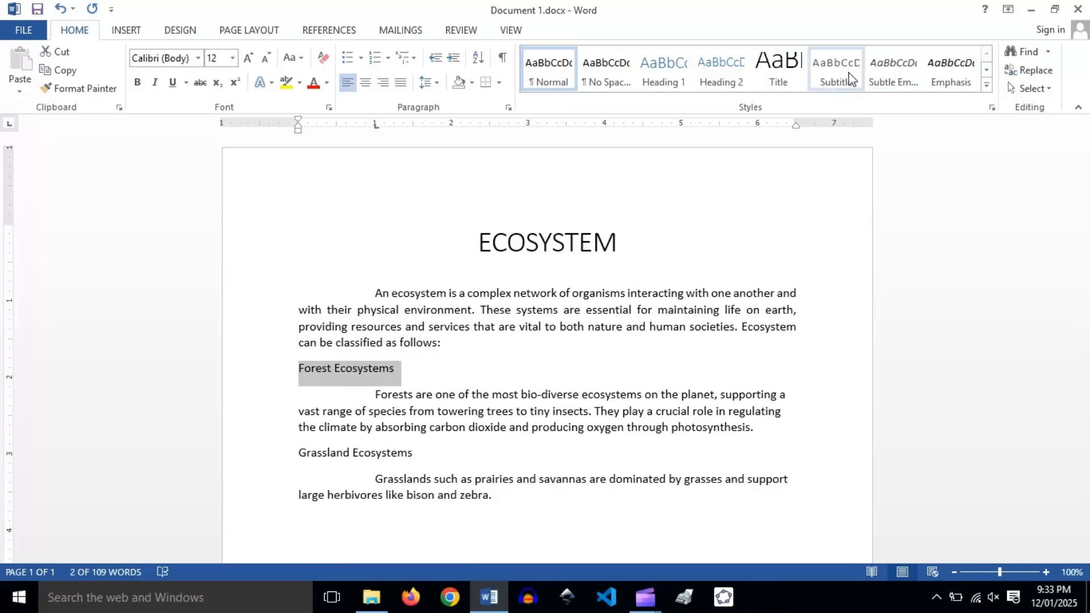
{"action": "left_click", "coordinate": [988, 70]}
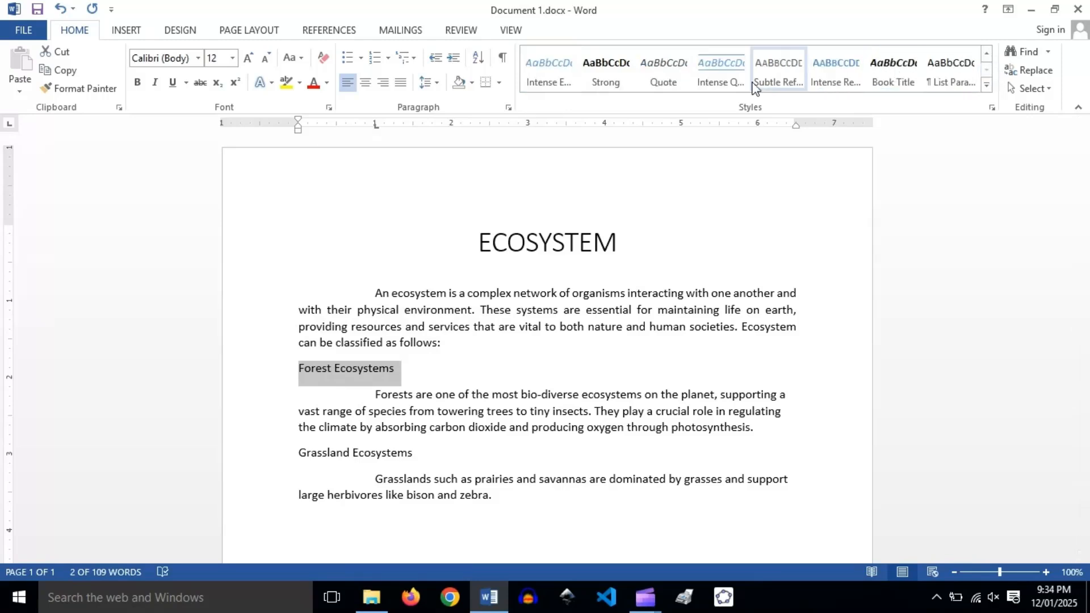
{"action": "left_click", "coordinate": [606, 81]}
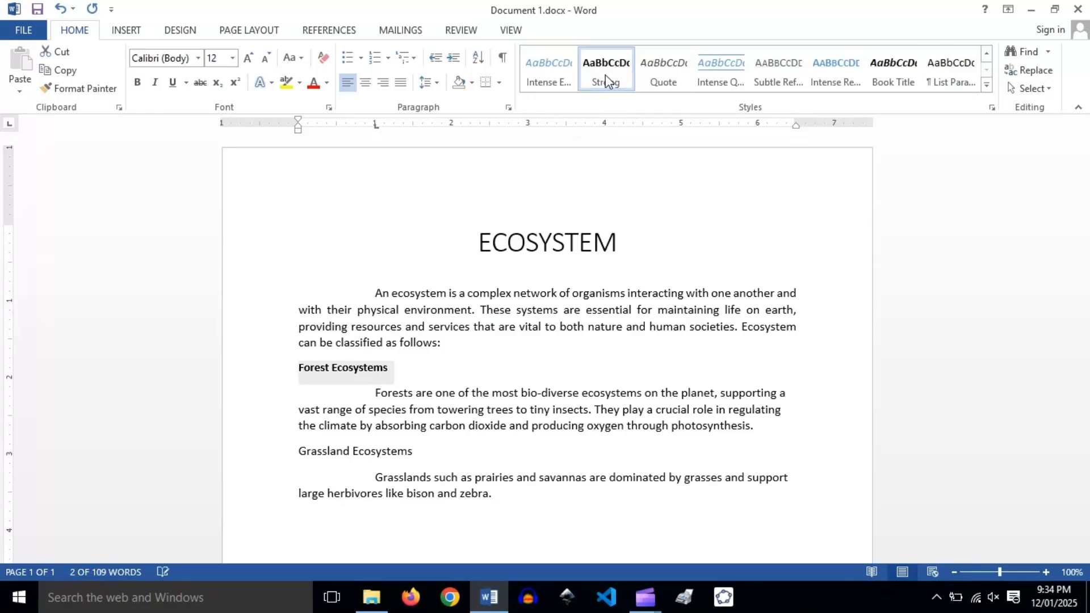
{"action": "left_click", "coordinate": [412, 388]}
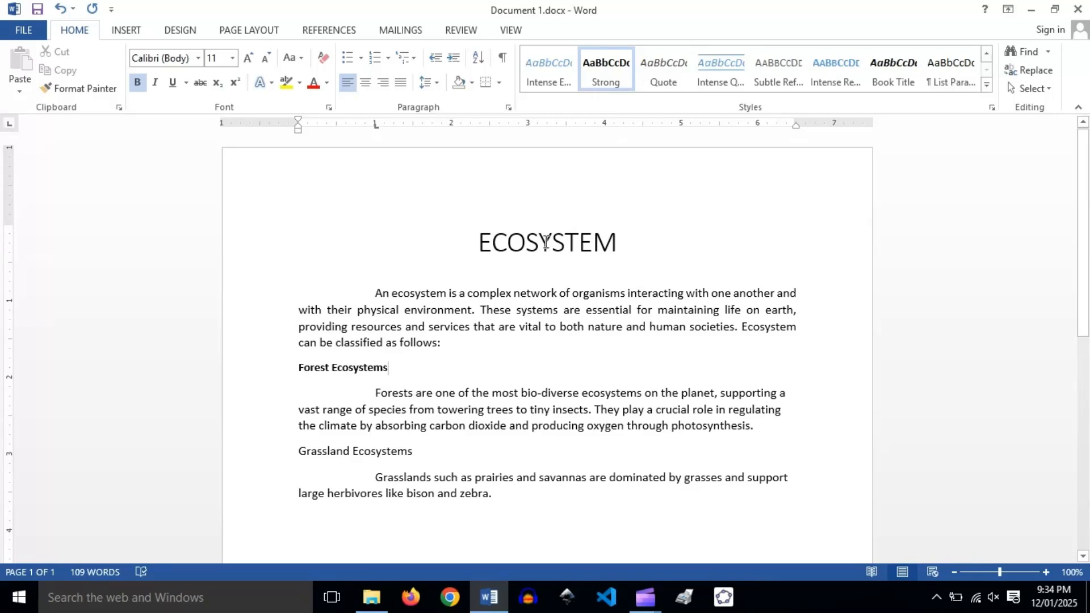
Step: Make the ECOSYSTEM title bold
{"action": "double_click", "coordinate": [545, 241]}
{"action": "left_click", "coordinate": [138, 83]}
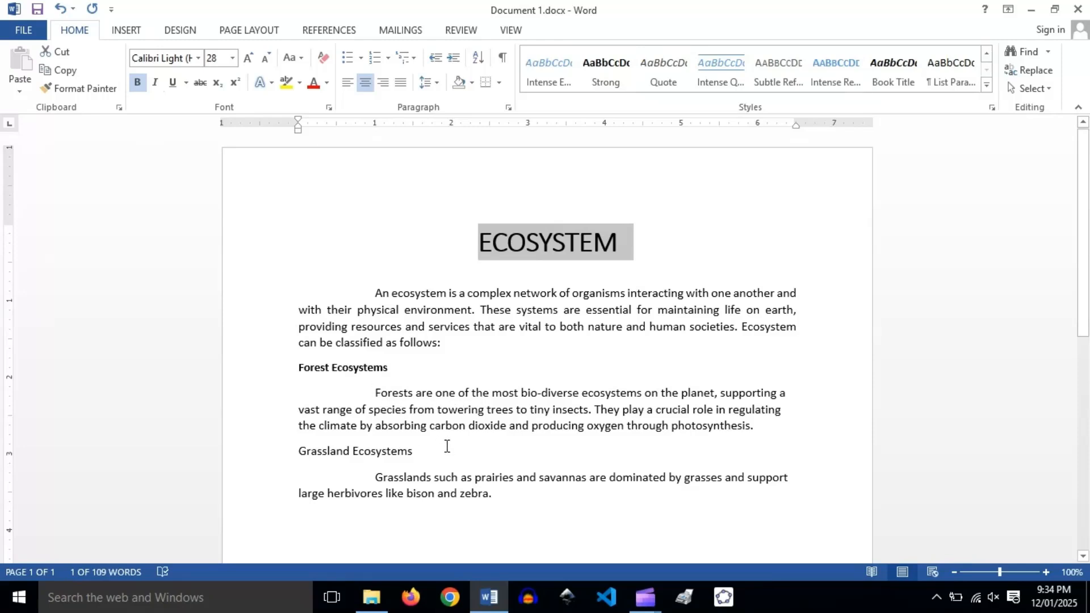
Step: Justify the paragraph under the "Forest Ecosystems" subheading
{"action": "left_click", "coordinate": [455, 423]}
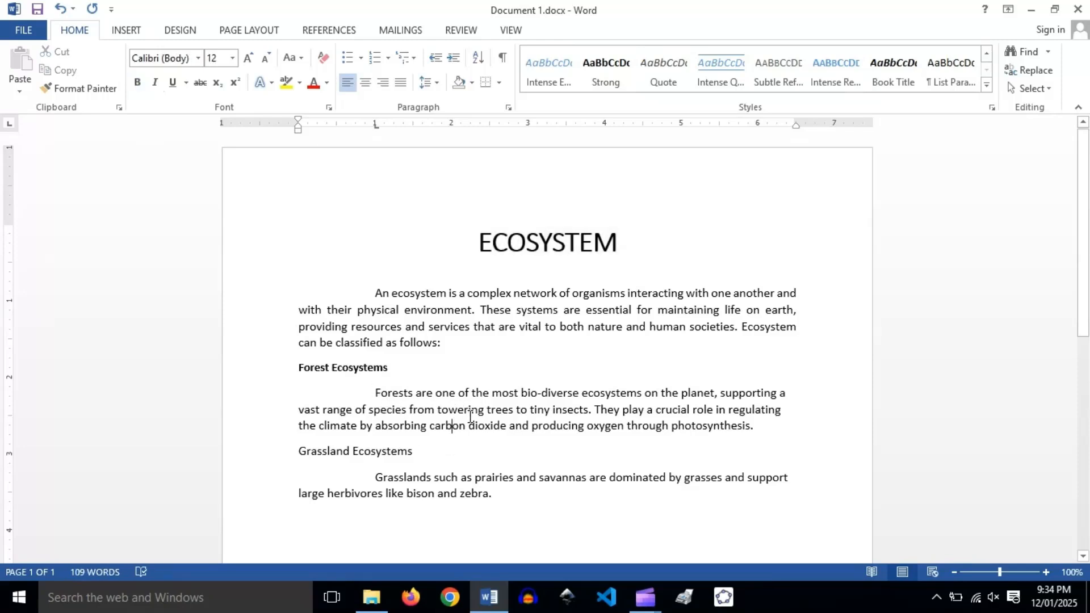
{"action": "triple_click", "coordinate": [441, 415]}
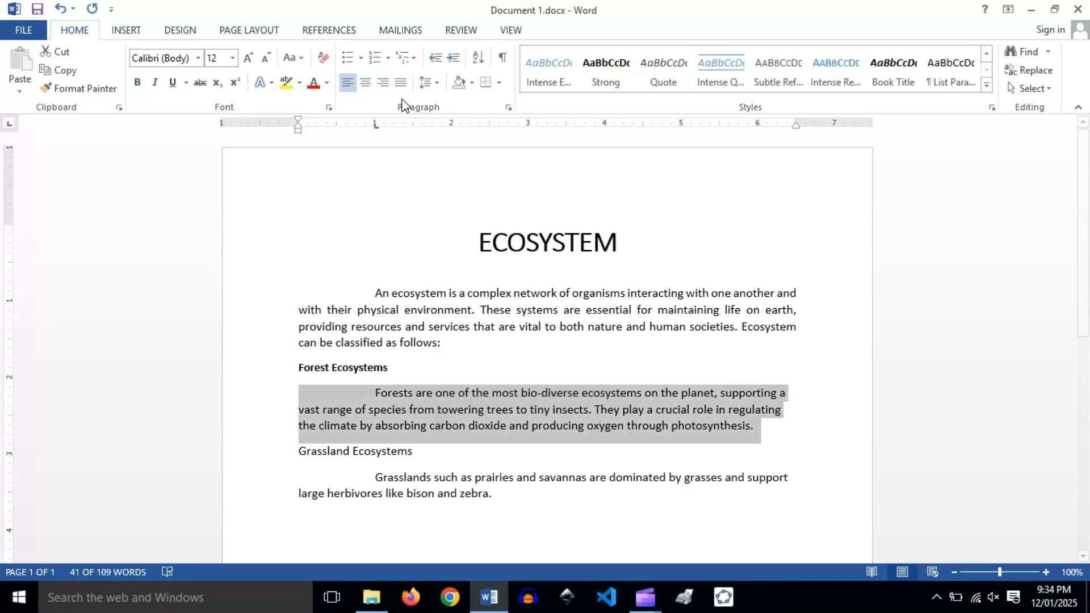
{"action": "left_click", "coordinate": [401, 82]}
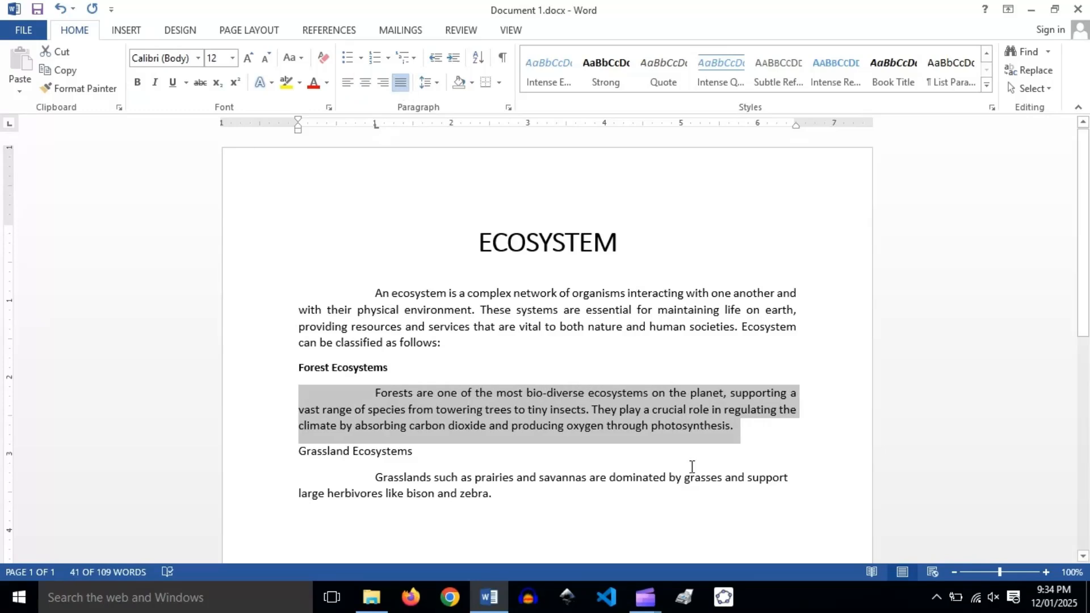
Step: Apply the Strong style to the "Grassland Ecosystems" subheading
{"action": "left_click", "coordinate": [511, 455]}
{"action": "triple_click", "coordinate": [370, 451]}
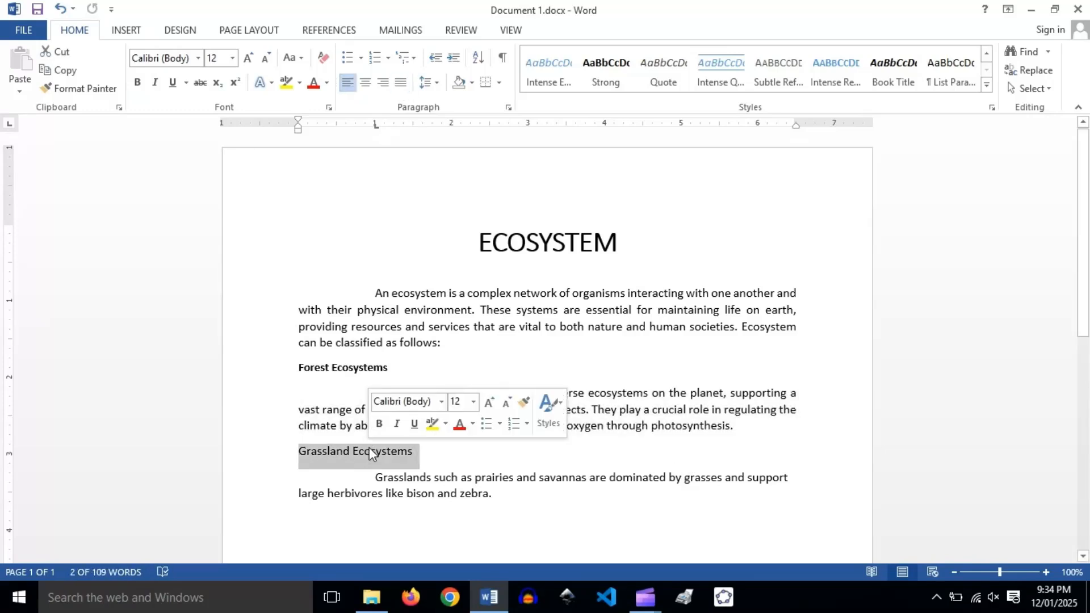
{"action": "left_click", "coordinate": [602, 70]}
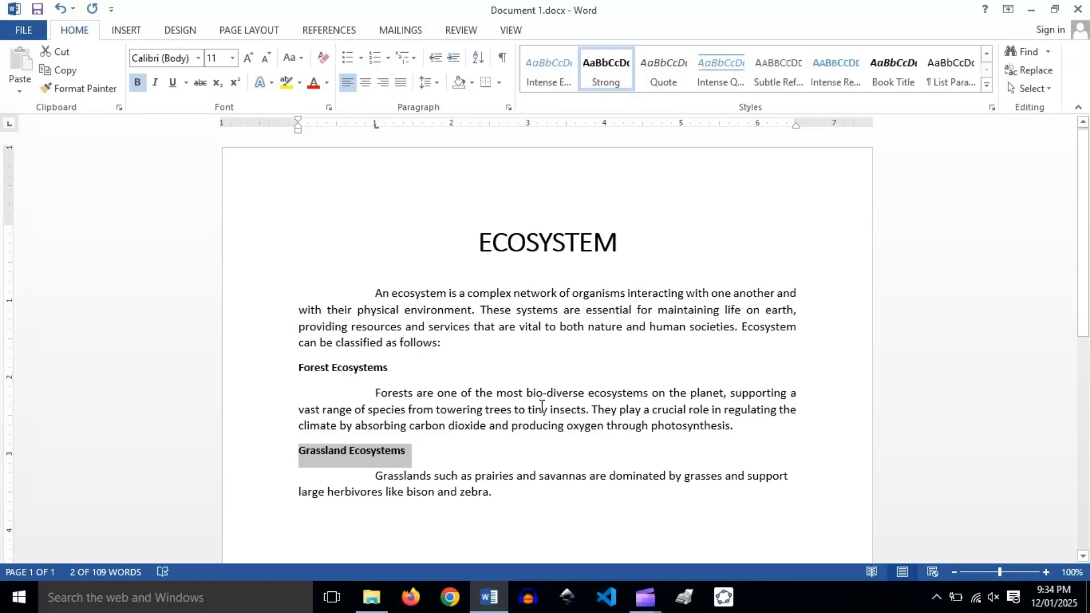
{"action": "left_click", "coordinate": [526, 503]}
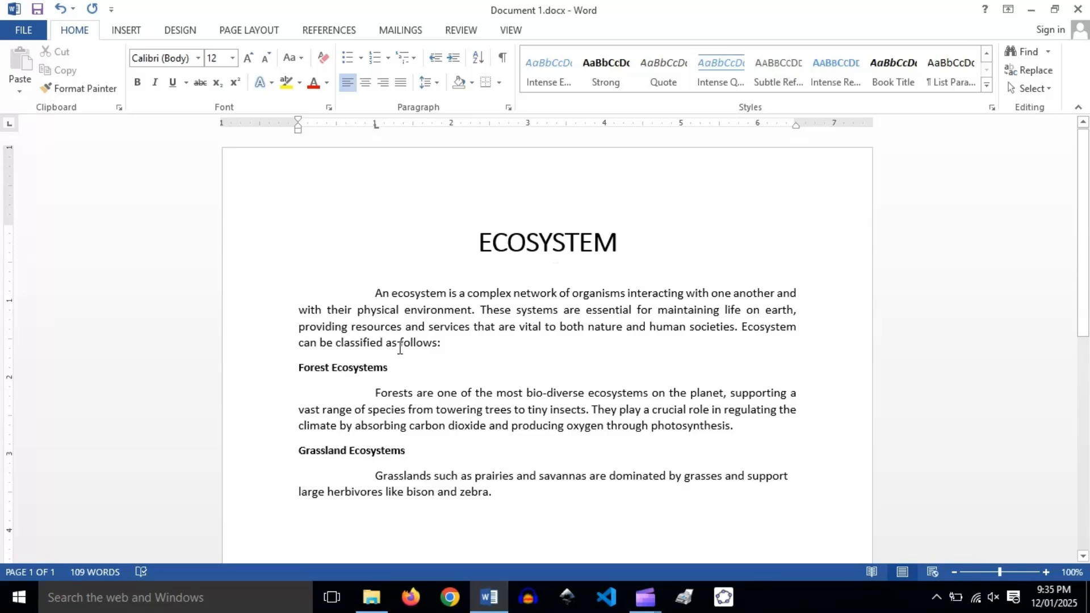
Step: Add space before the "Forest Ecosystems" and "Grassland Ecosystems" subheading paragraphs
{"action": "left_click", "coordinate": [362, 354]}
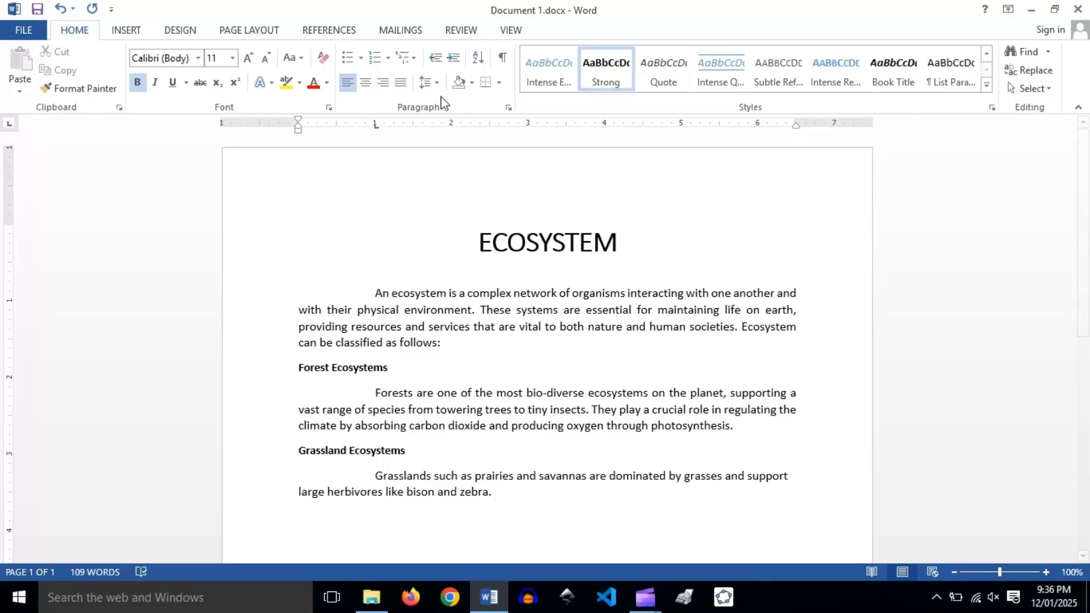
{"action": "left_click", "coordinate": [436, 84]}
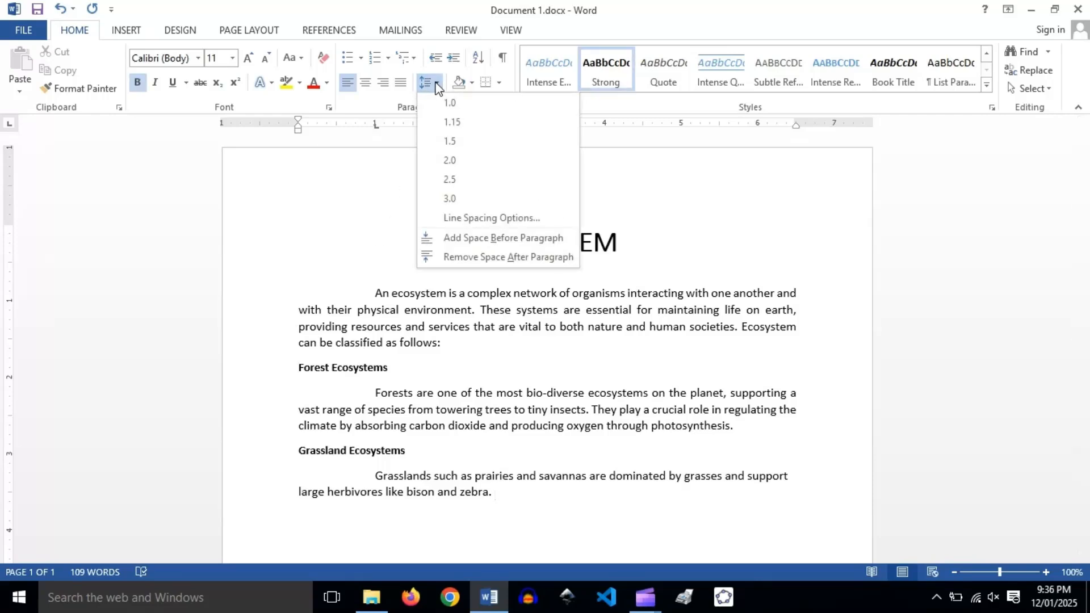
{"action": "left_click", "coordinate": [492, 240]}
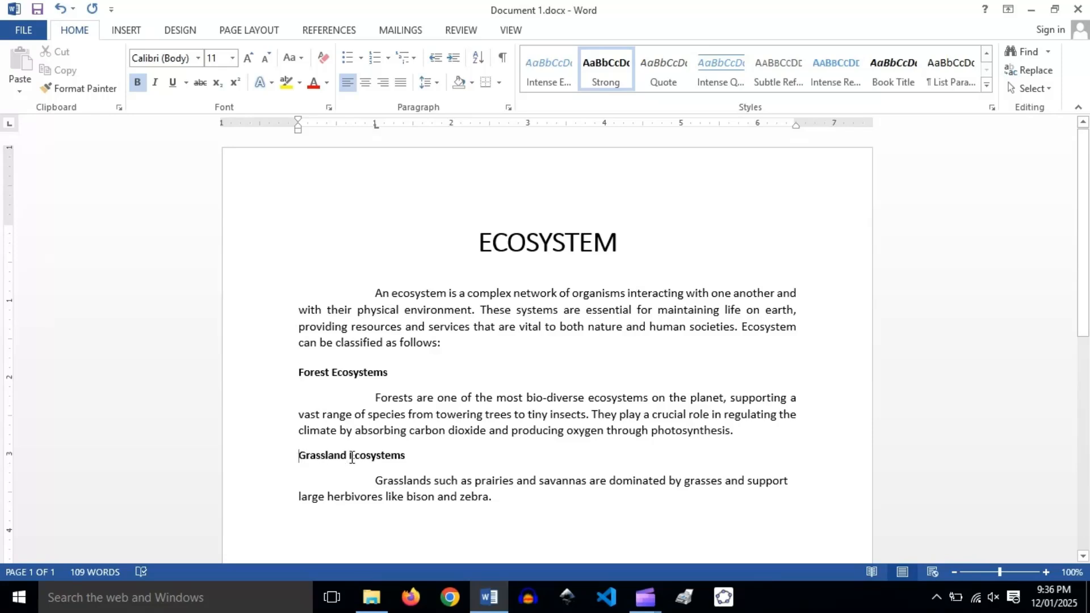
{"action": "left_click", "coordinate": [329, 458]}
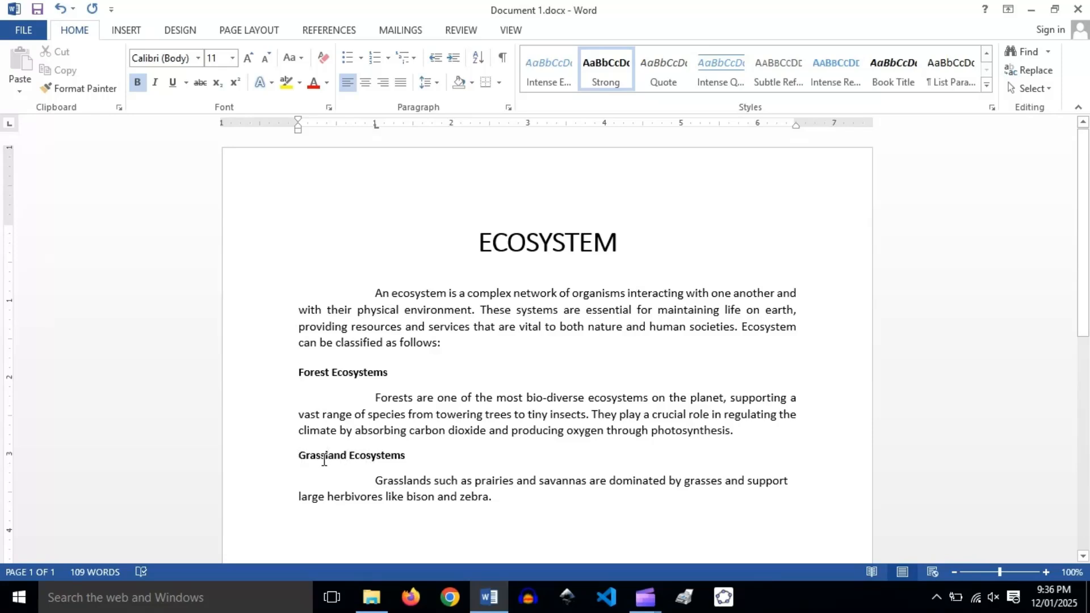
{"action": "left_click", "coordinate": [434, 83]}
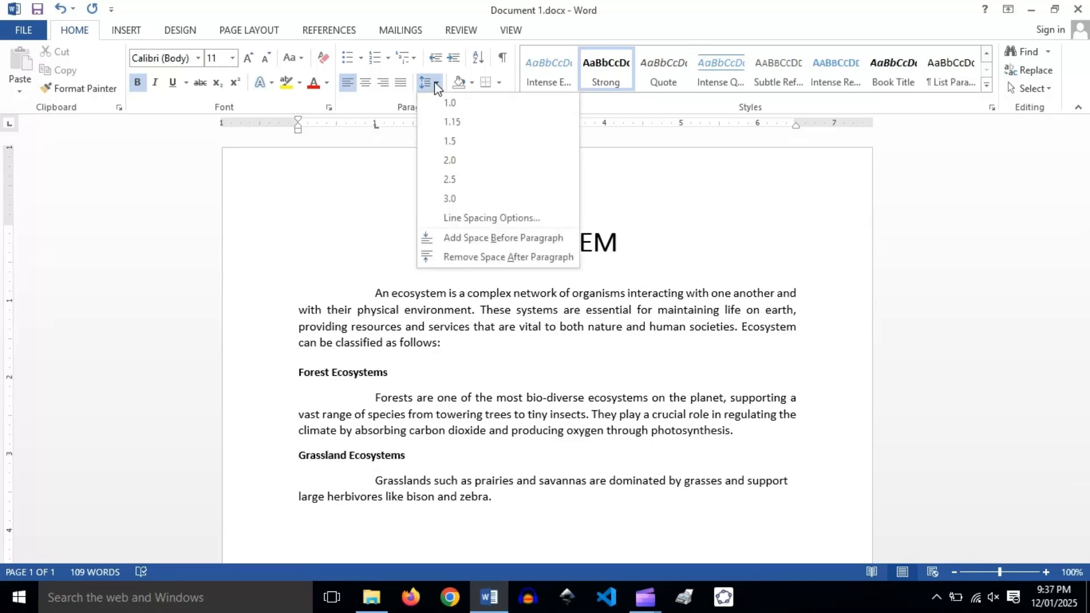
{"action": "left_click", "coordinate": [459, 238]}
{"action": "key", "text": "ctrl+End"}
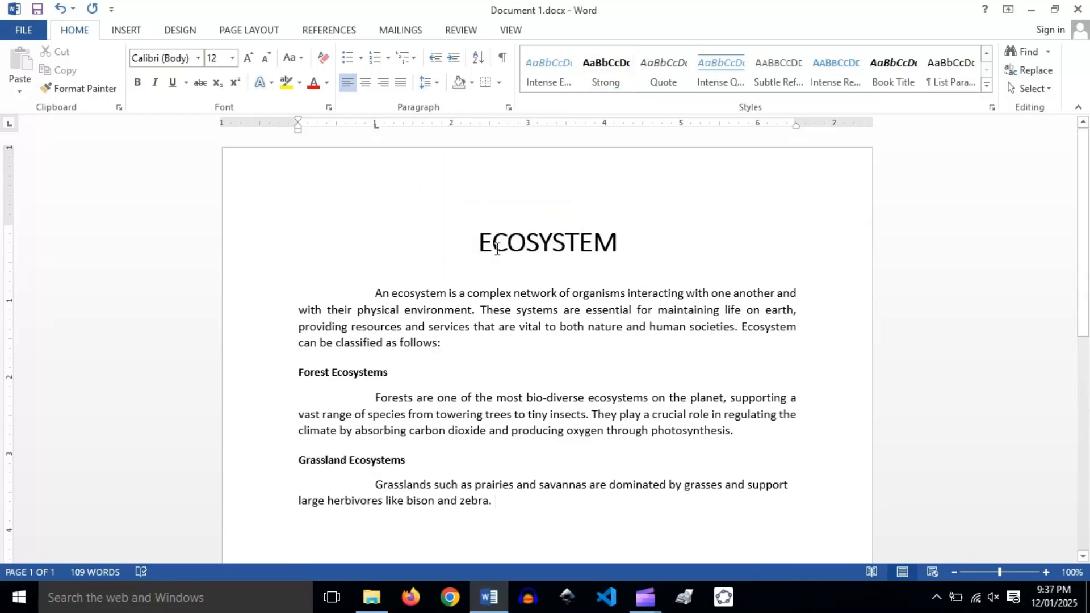
Step: Underline the ECOSYSTEM title
{"action": "left_click", "coordinate": [535, 239]}
{"action": "double_click", "coordinate": [535, 238]}
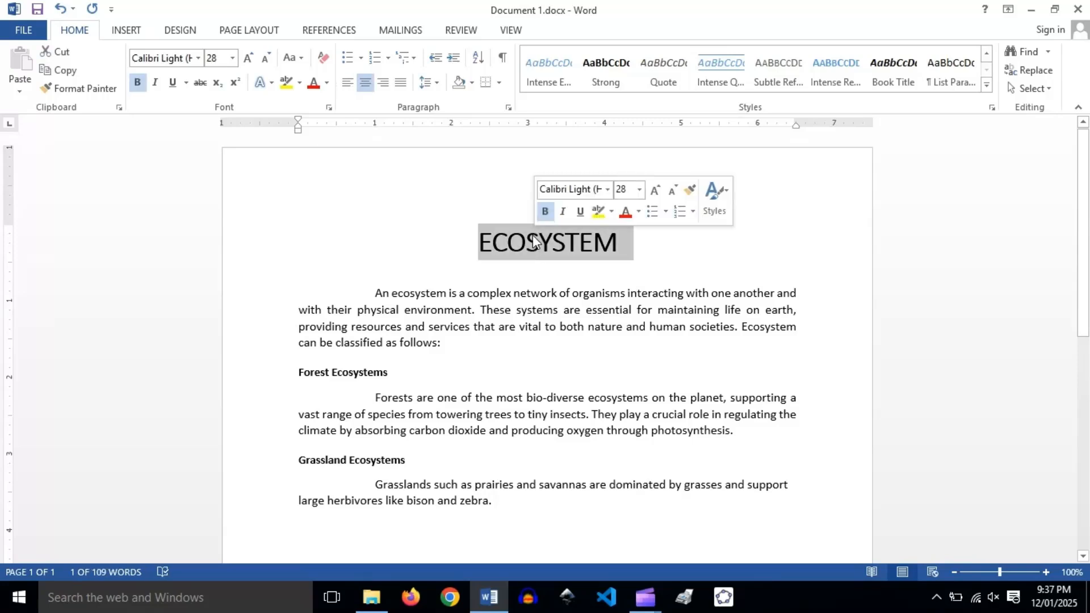
{"action": "left_click", "coordinate": [171, 85]}
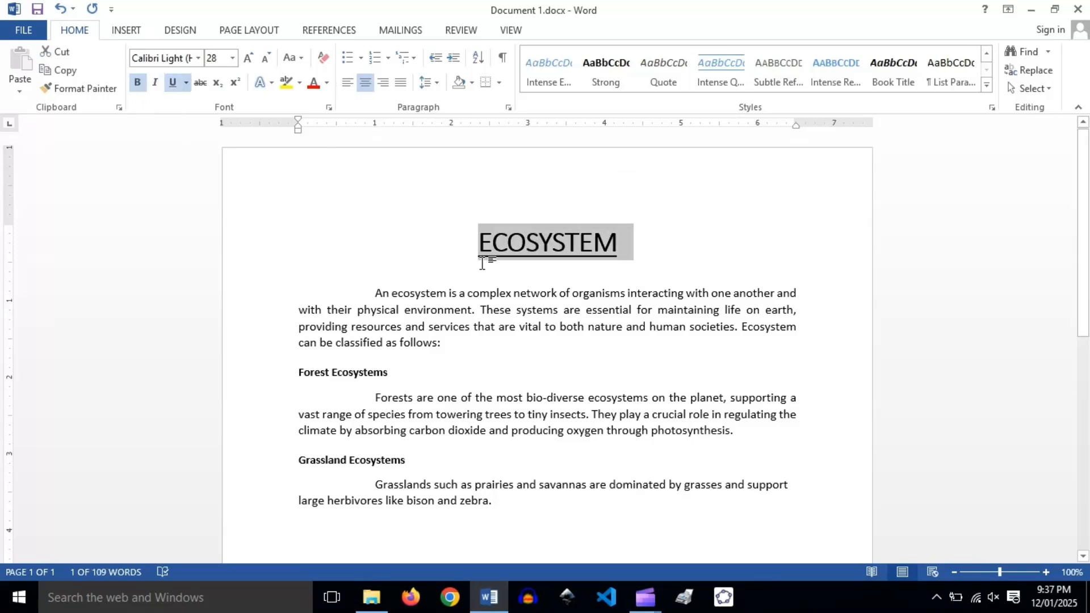
{"action": "left_click", "coordinate": [581, 361]}
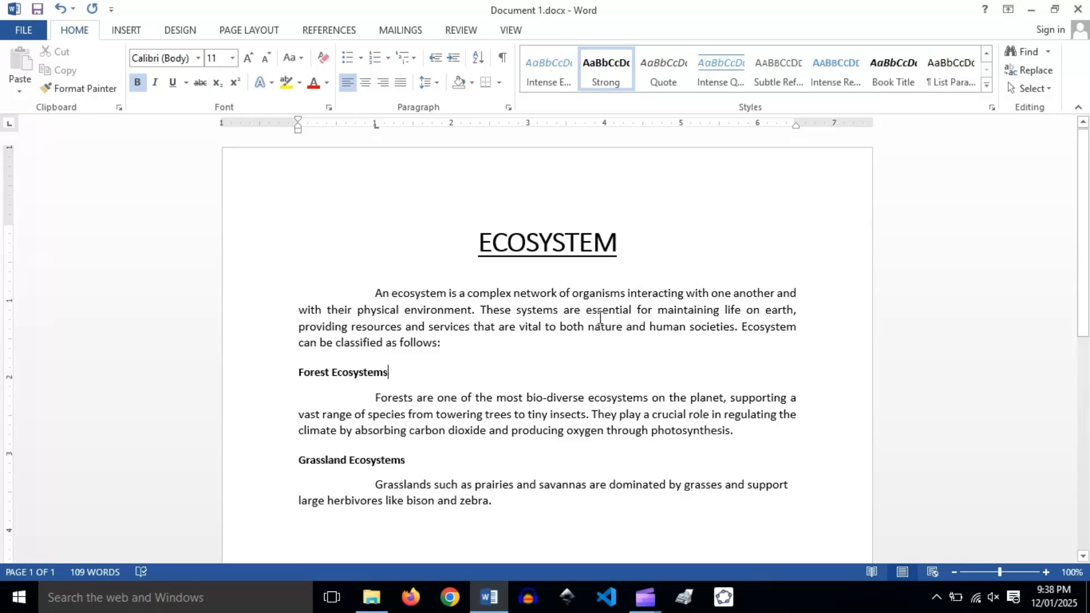
Step: Try a slightly larger top margin for the page and undo the change
{"action": "key", "text": "ctrl+z"}
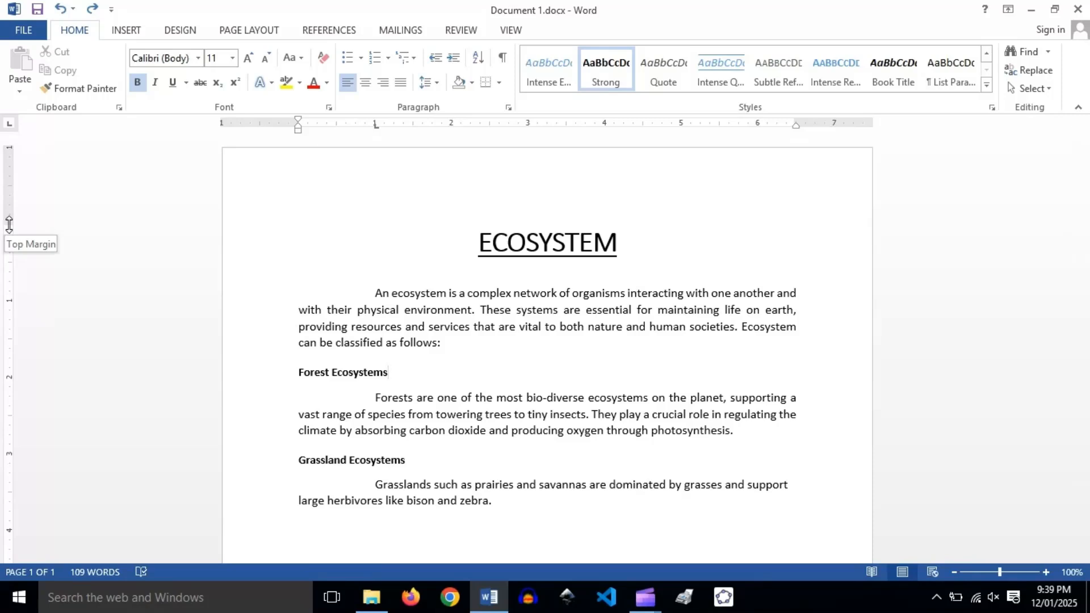
{"action": "mouse_move", "coordinate": [9, 224]}
{"action": "left_mouse_down"}
{"action": "mouse_move", "coordinate": [11, 201]}
{"action": "mouse_move", "coordinate": [7, 233]}
{"action": "left_mouse_up"}
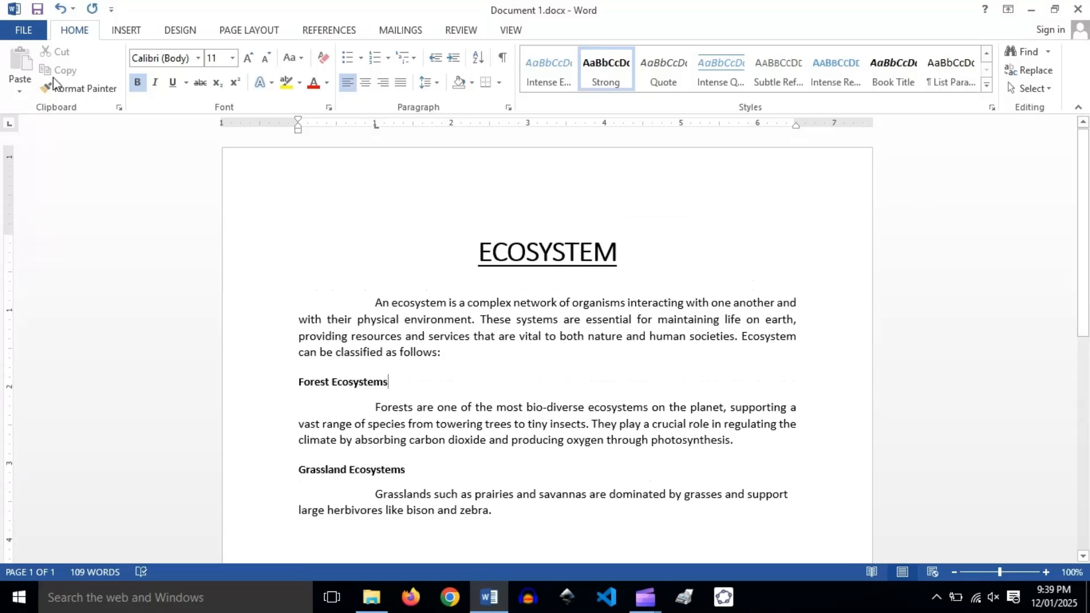
{"action": "left_click", "coordinate": [60, 10]}
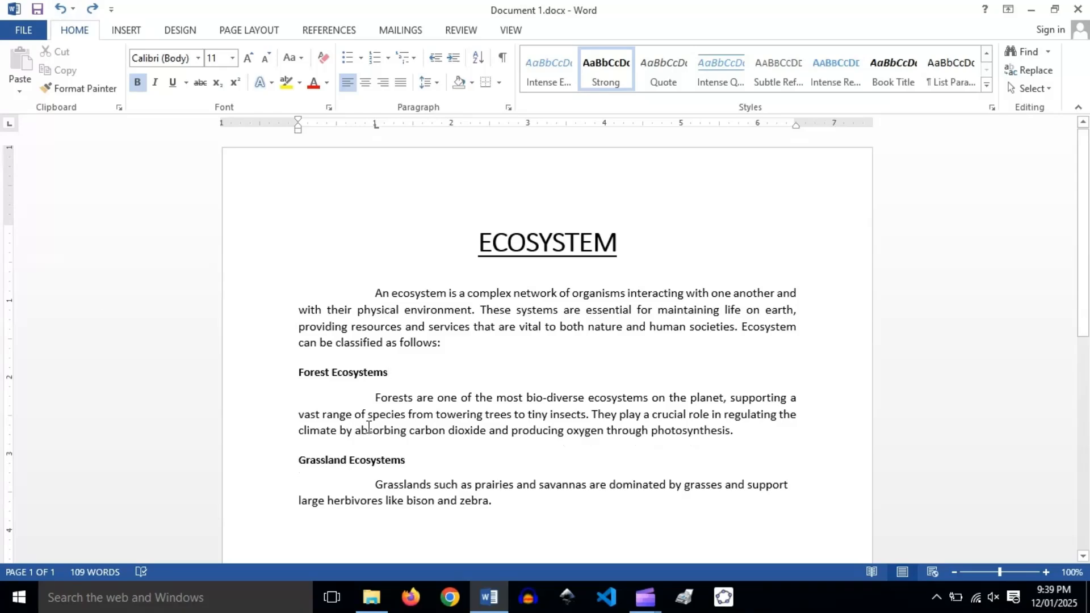
Step: Look over the whole page and its print preview, and return to editing the document
{"action": "scroll", "coordinate": [369, 427], "scroll_direction": "down", "scroll_amount": 5}
{"action": "scroll", "coordinate": [369, 427], "scroll_direction": "down", "scroll_amount": 5}
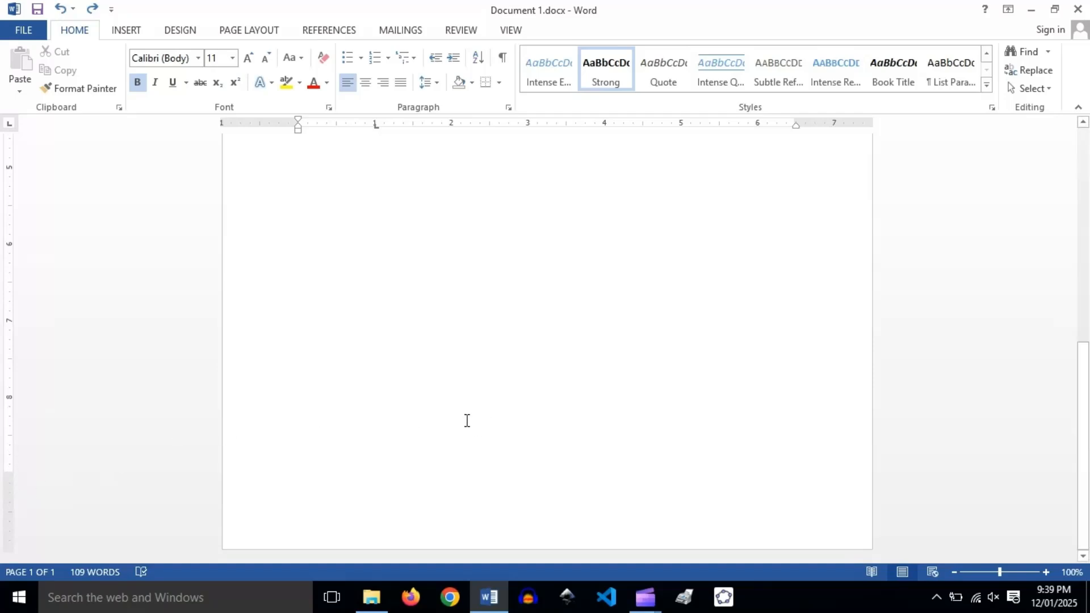
{"action": "scroll", "coordinate": [467, 420], "scroll_direction": "up", "scroll_amount": 10}
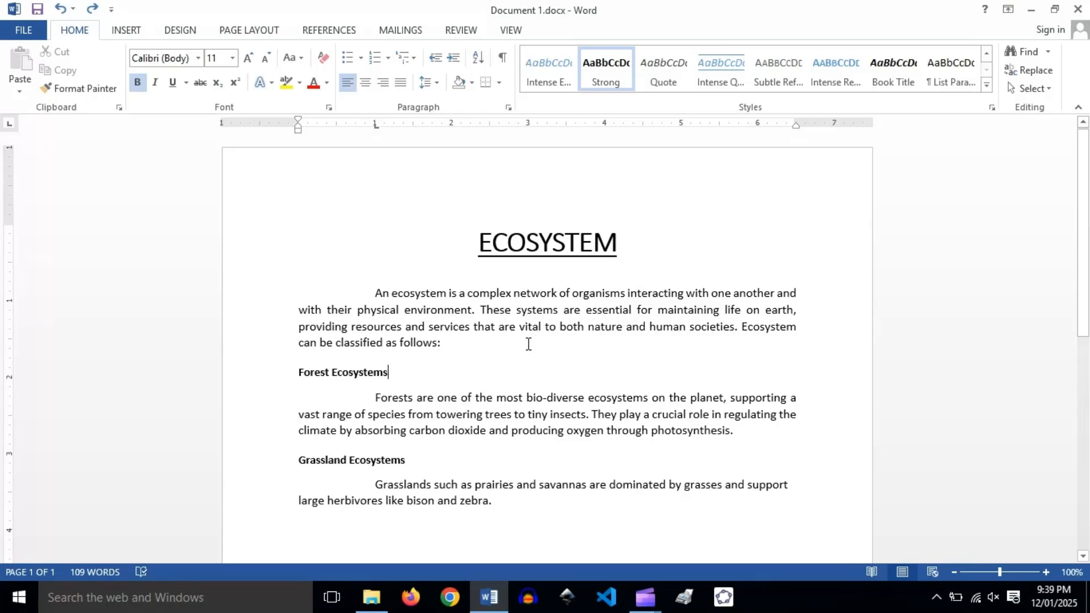
{"action": "left_click", "coordinate": [37, 33]}
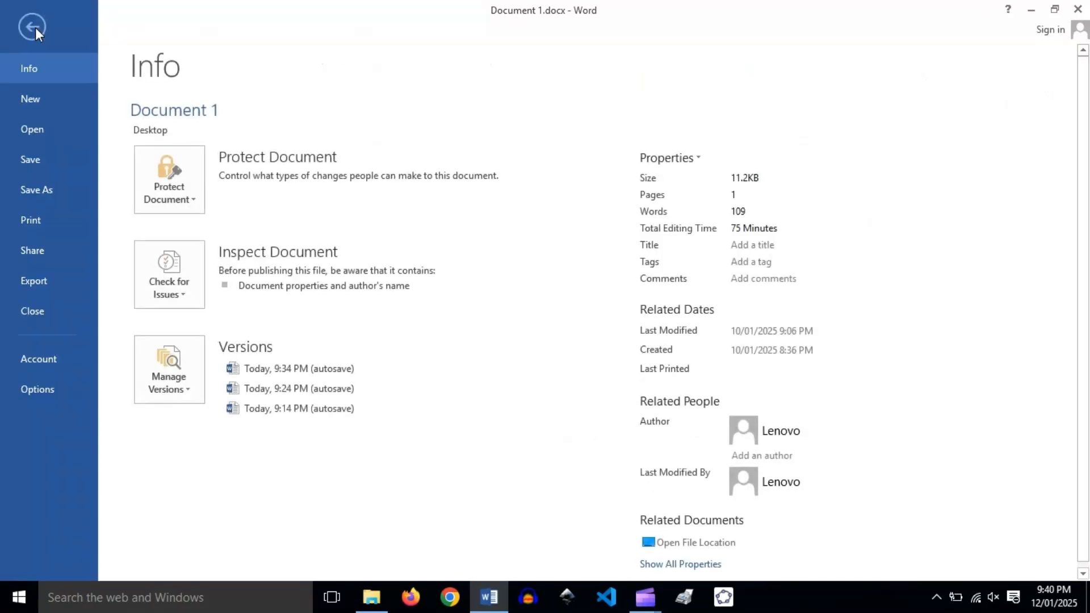
{"action": "left_click", "coordinate": [36, 223]}
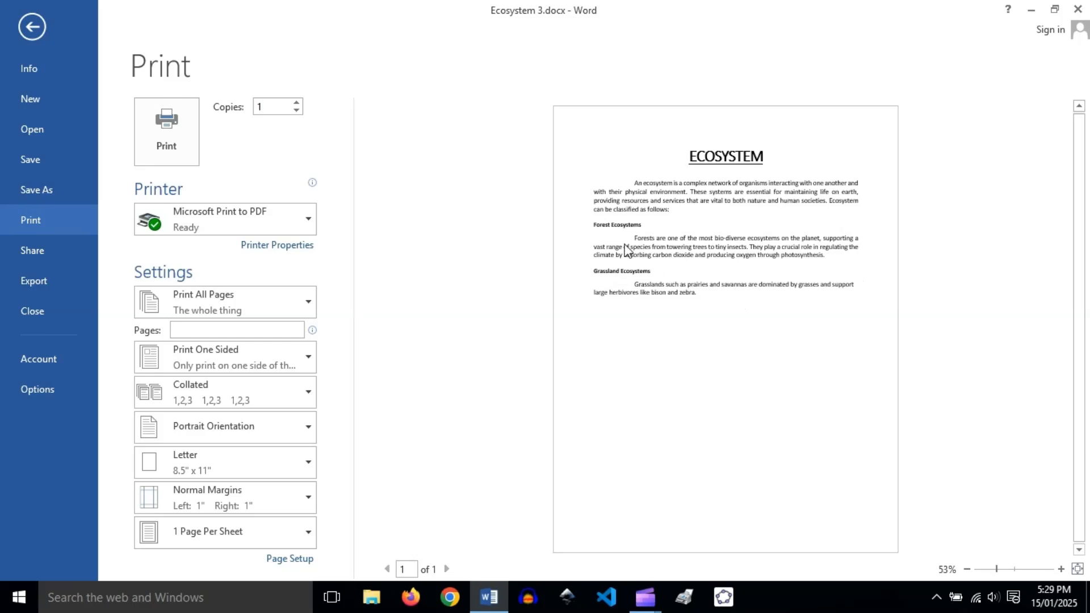
{"action": "left_click", "coordinate": [43, 23]}
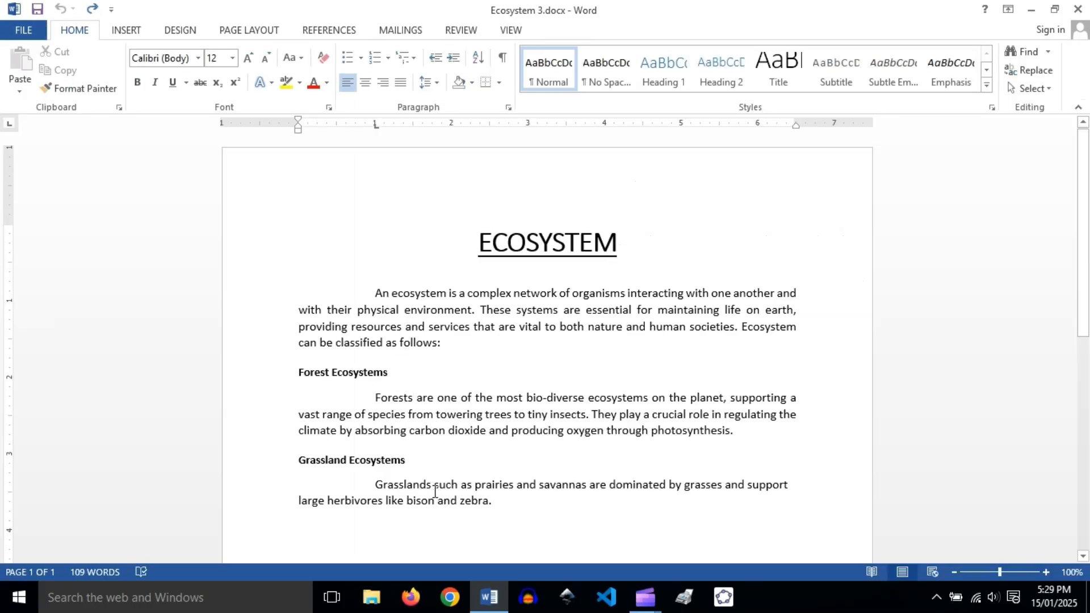
Step: Justify the paragraph under the "Grassland Ecosystems" subheading
{"action": "triple_click", "coordinate": [435, 492]}
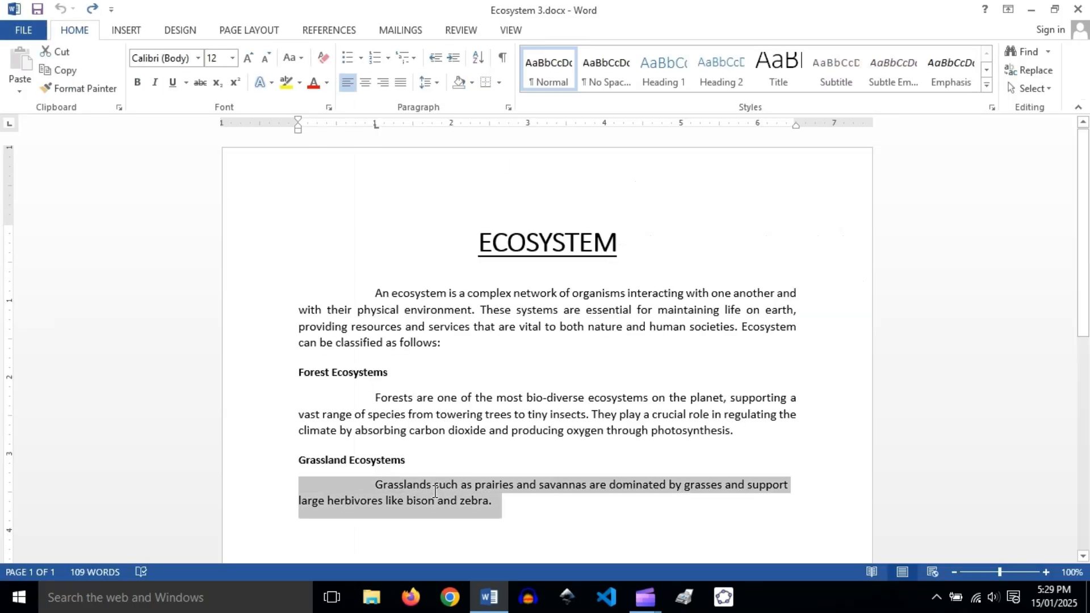
{"action": "left_click", "coordinate": [399, 84]}
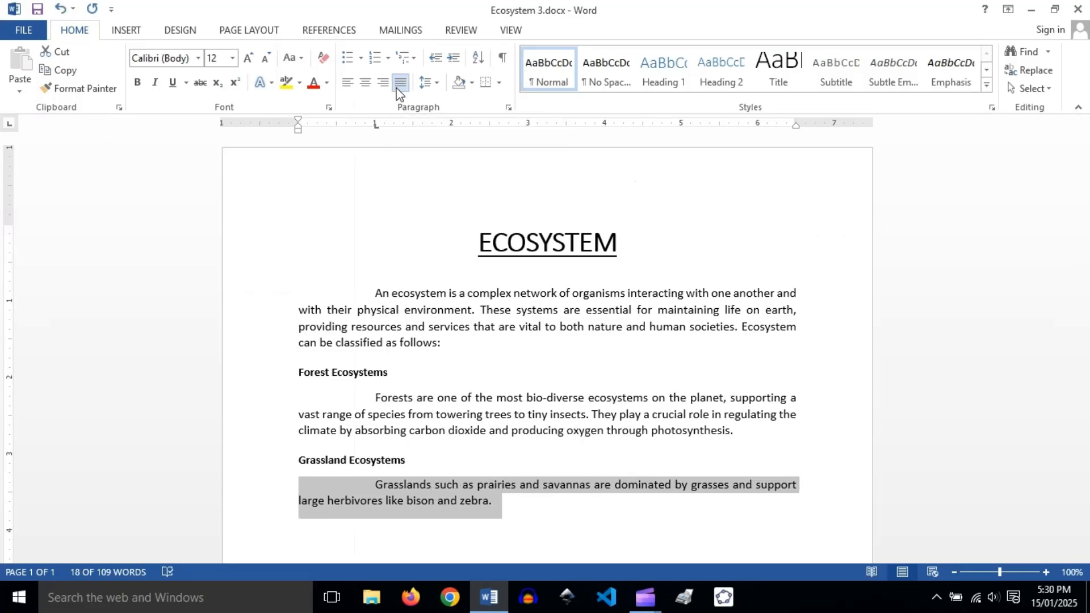